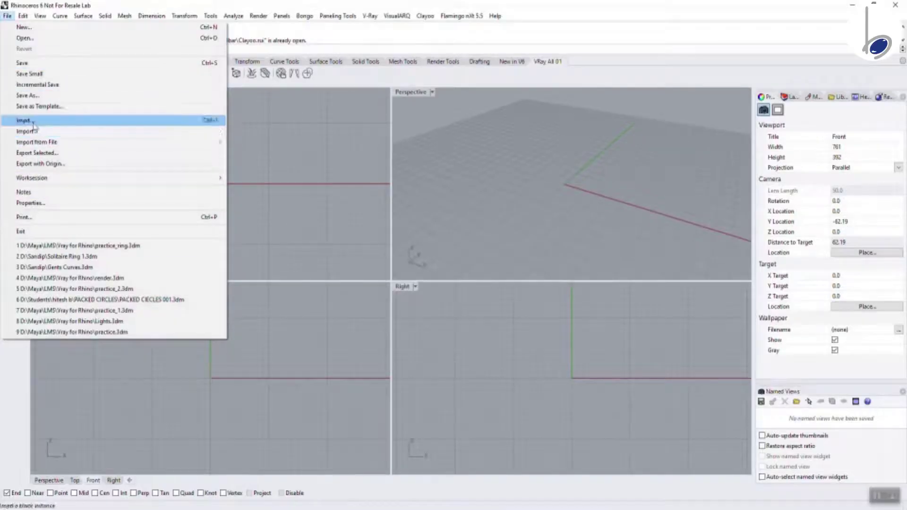
Import the three-stone ring model and zoom the viewports to its extents
left_click(34, 123)
double_click(296, 197)
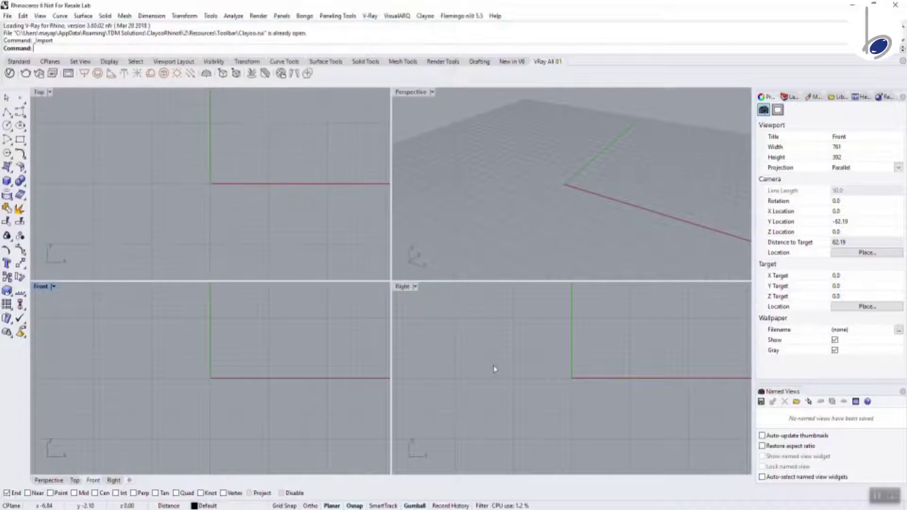
left_click(478, 184)
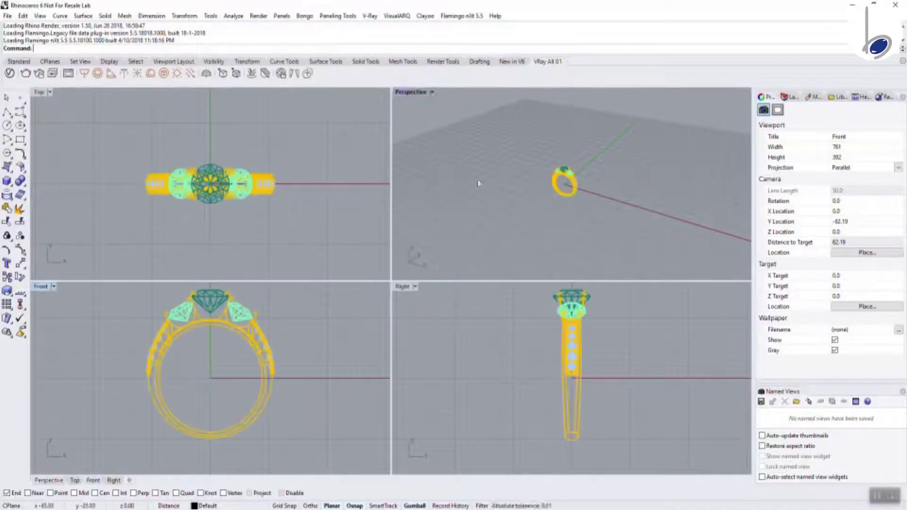
key("ctrl+a")
key("ctrl+shift+e")
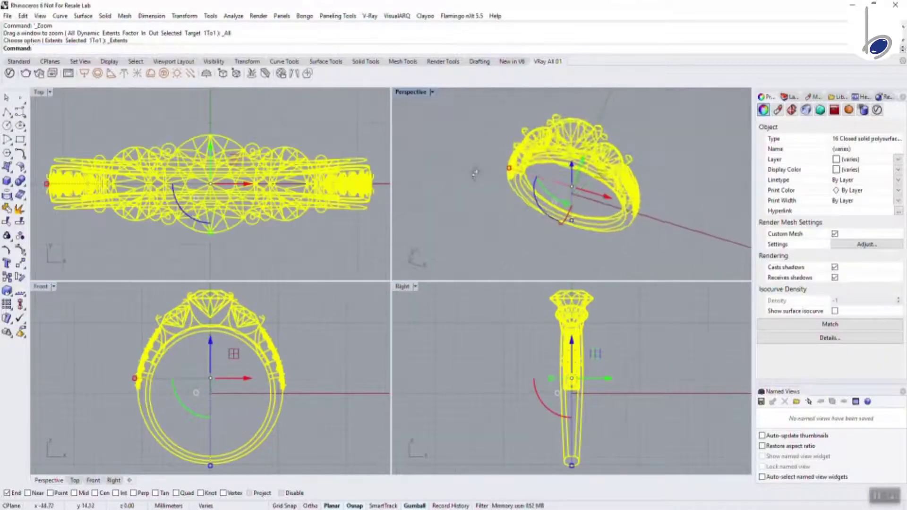
Switch the viewports to Shaded display and inspect the ring's stones and band in perspective
left_click(475, 173)
key("ctrl+alt+s")
type("s")
key("Escape")
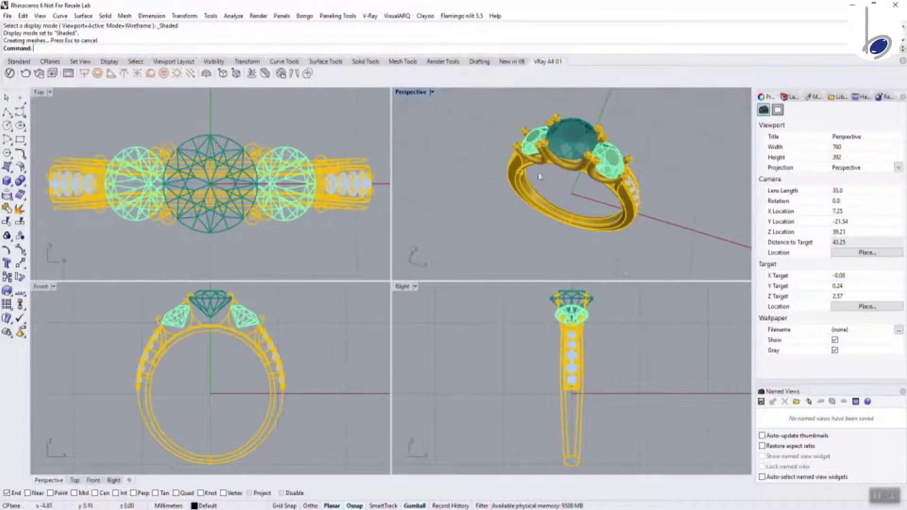
mouse_move(539, 177)
right_mouse_down()
mouse_move(461, 193)
mouse_move(470, 168)
right_mouse_up()
scroll(621, 173, "up", 7)
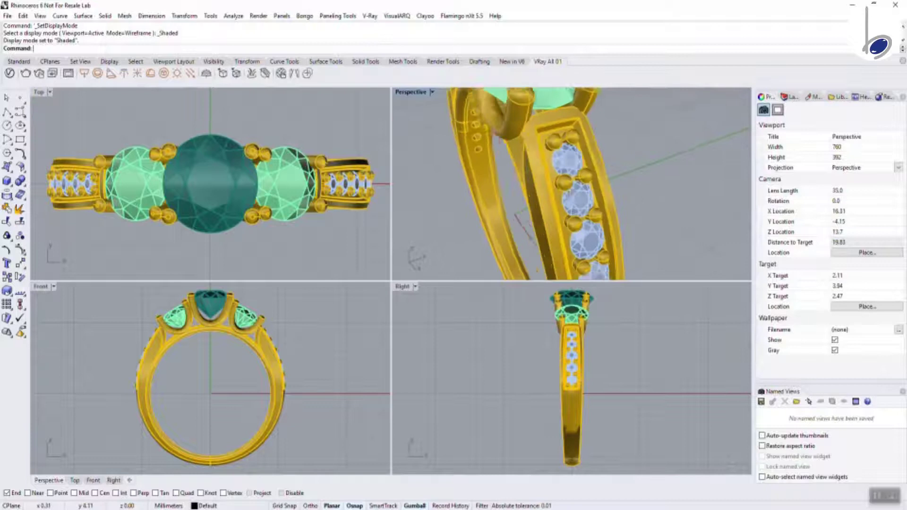
scroll(624, 216, "down", 5)
right_click_drag(625, 216, 546, 208)
scroll(584, 203, "down", 4)
Switch to File Explorer, view fingers.jpg from the Vray for Rhino folder, and close the image
right_click(80, 508)
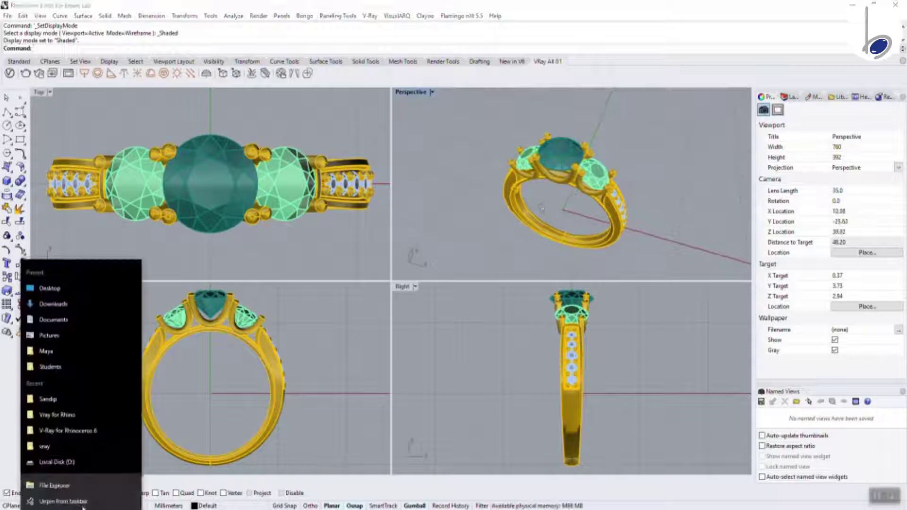
left_click(57, 413)
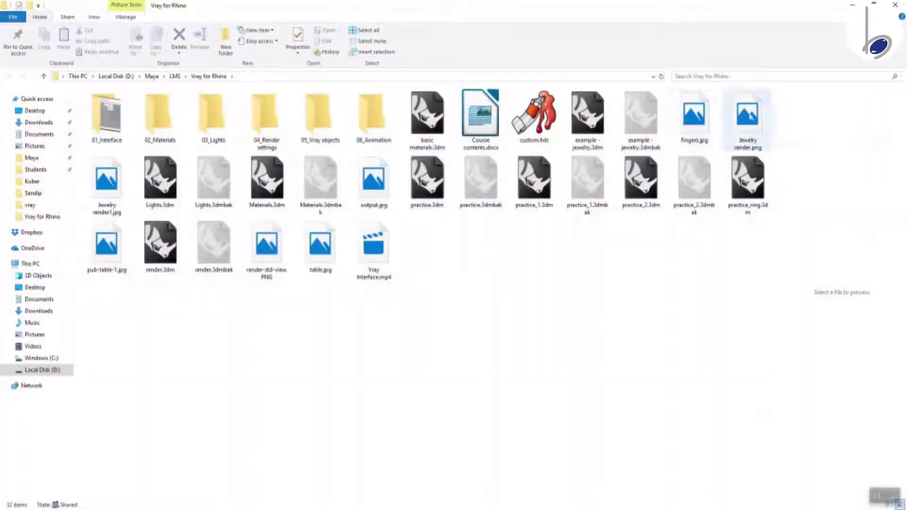
double_click(693, 115)
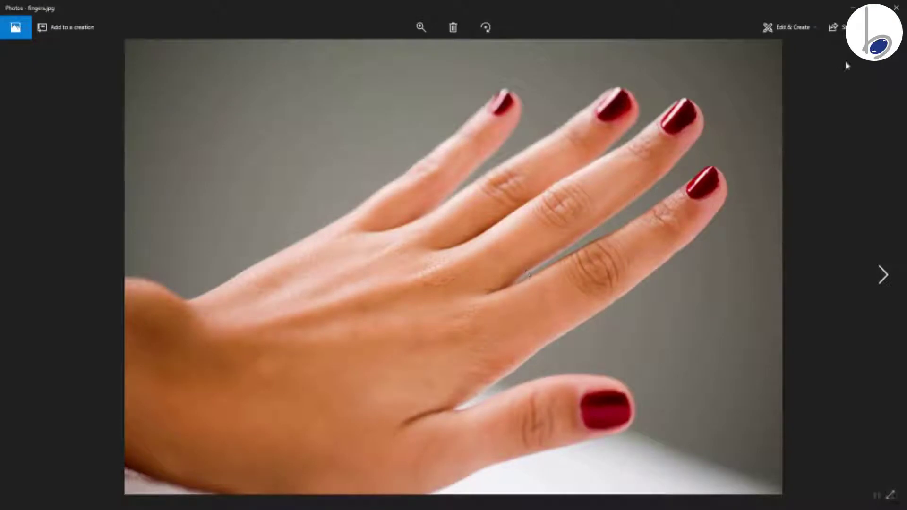
left_click(896, 8)
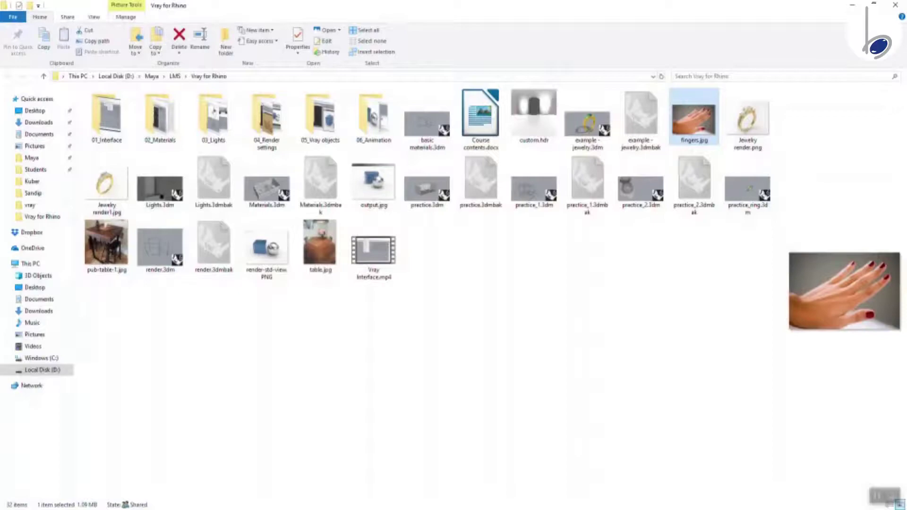
Return to Rhino and bring up the render settings in the V-Ray Asset Editor, clear of the perspective view
left_click(852, 6)
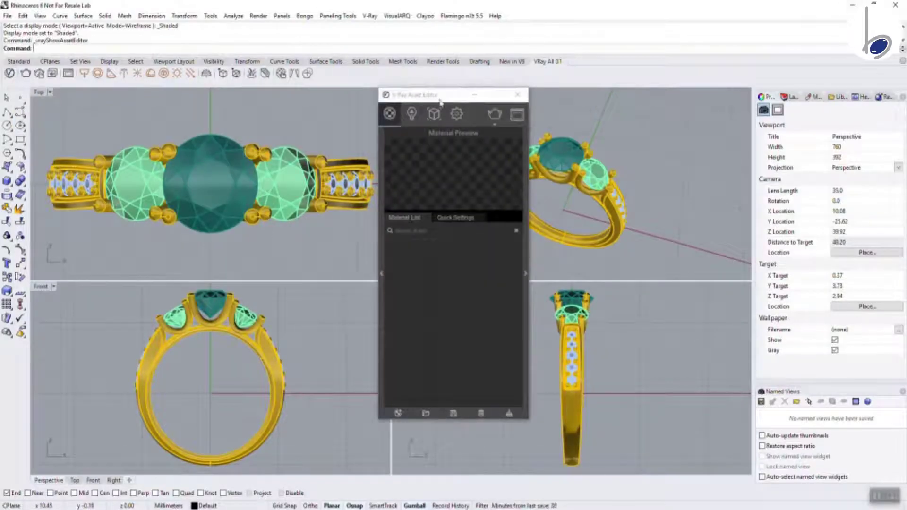
left_click_drag(439, 101, 197, 104)
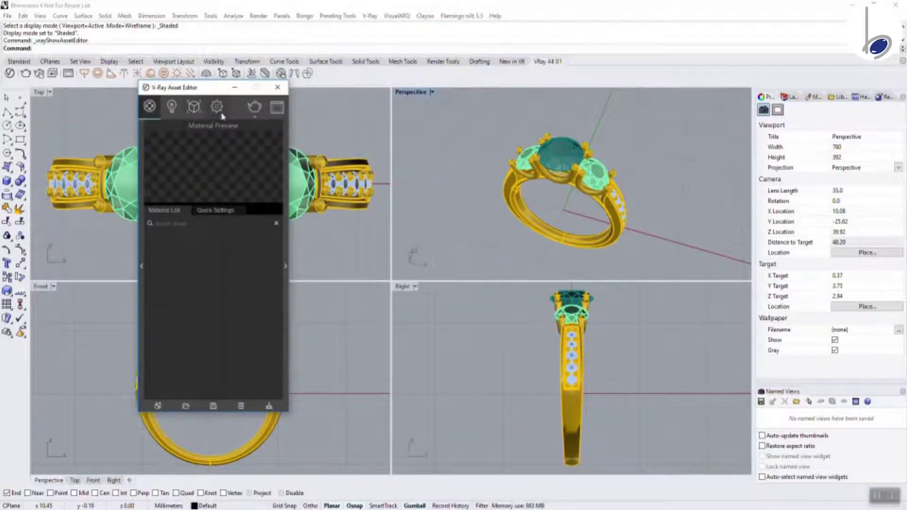
left_click(216, 107)
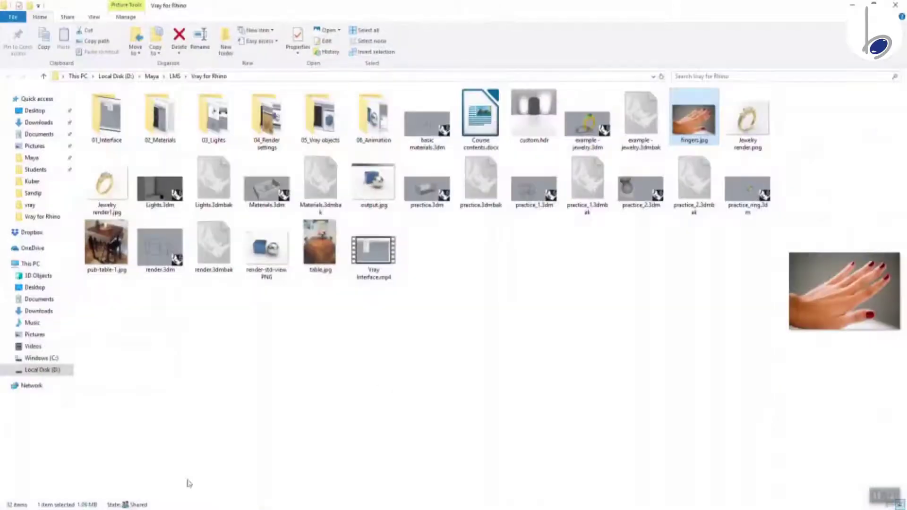
Look up the pixel dimensions of fingers.jpg in its file properties in File Explorer
right_click(702, 124)
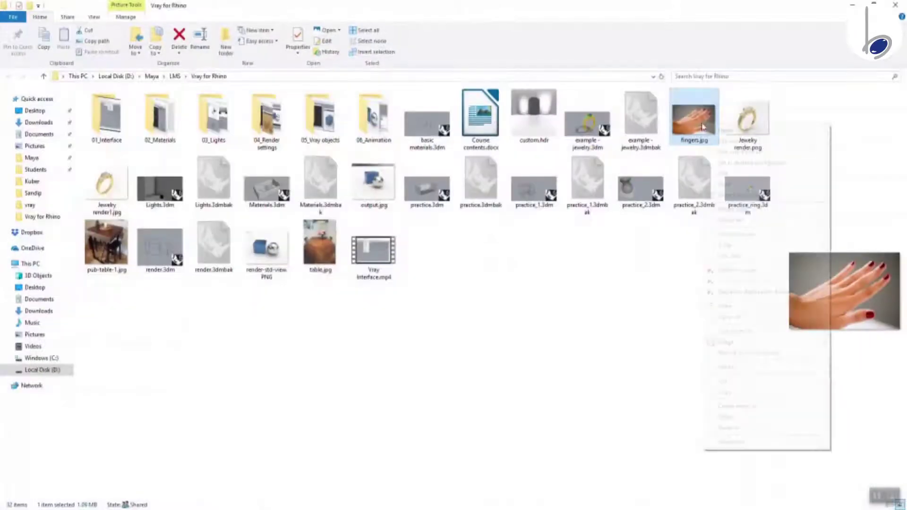
left_click(708, 444)
left_click(767, 147)
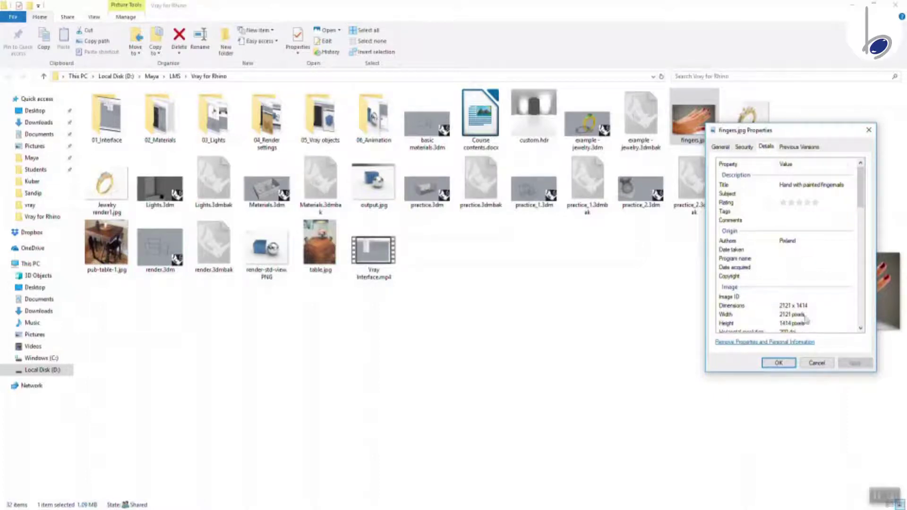
left_click(779, 363)
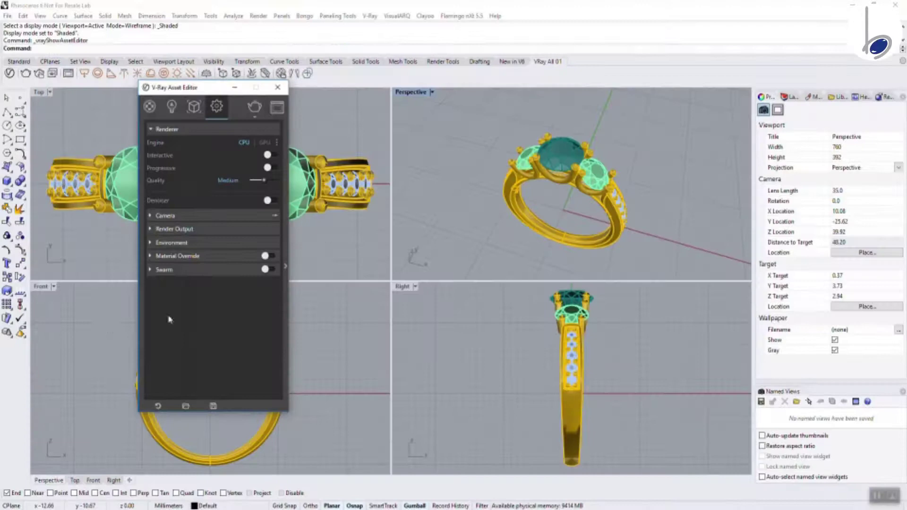
Set the V-Ray render output to a Custom aspect ratio with width and height 2121 and 1414
left_click(165, 229)
left_click(236, 286)
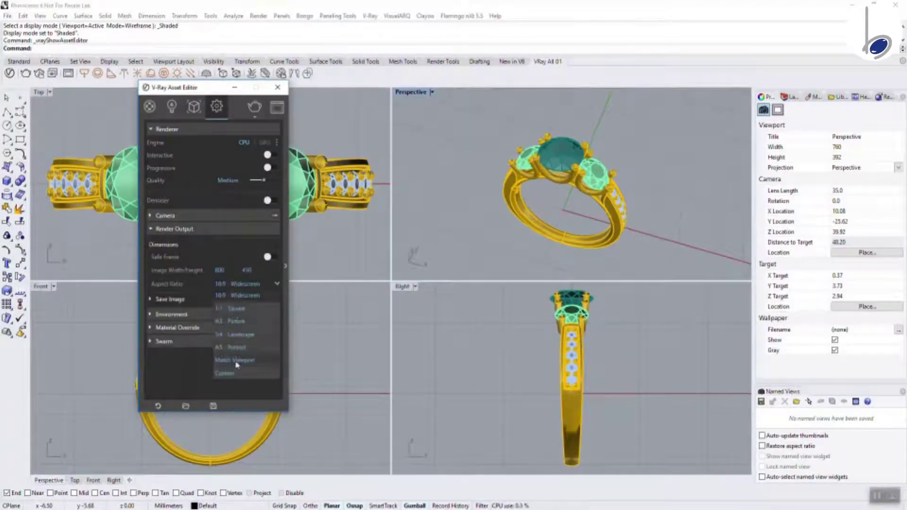
left_click(235, 372)
left_click_drag(232, 297, 131, 290)
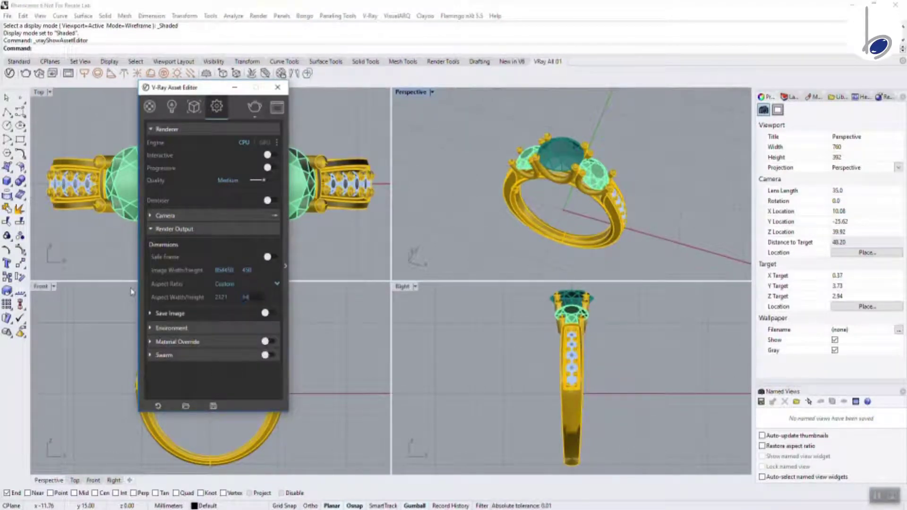
Reduce the custom aspect ratio to 100 by 67 and set the render image width to 1000
left_click_drag(222, 272, 167, 262)
type("100")
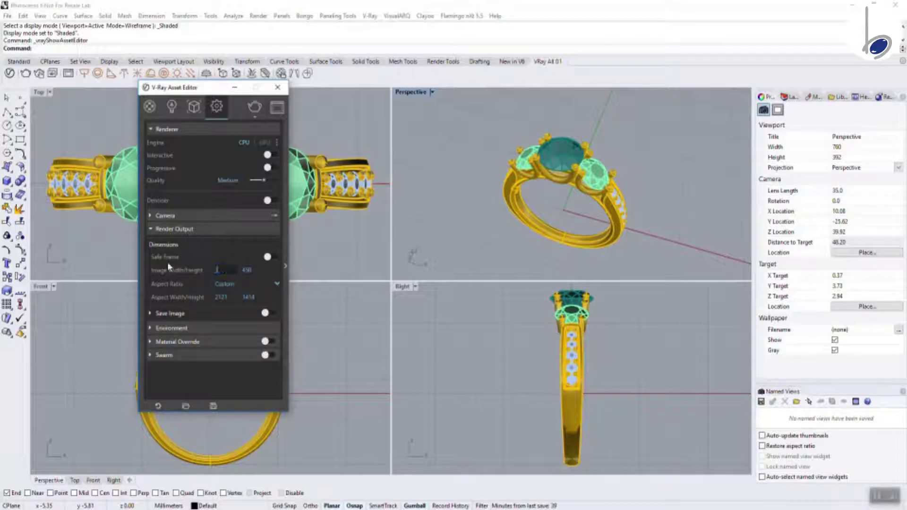
key("Tab")
key("Tab")
key("Tab")
key("shift+Tab")
type("100")
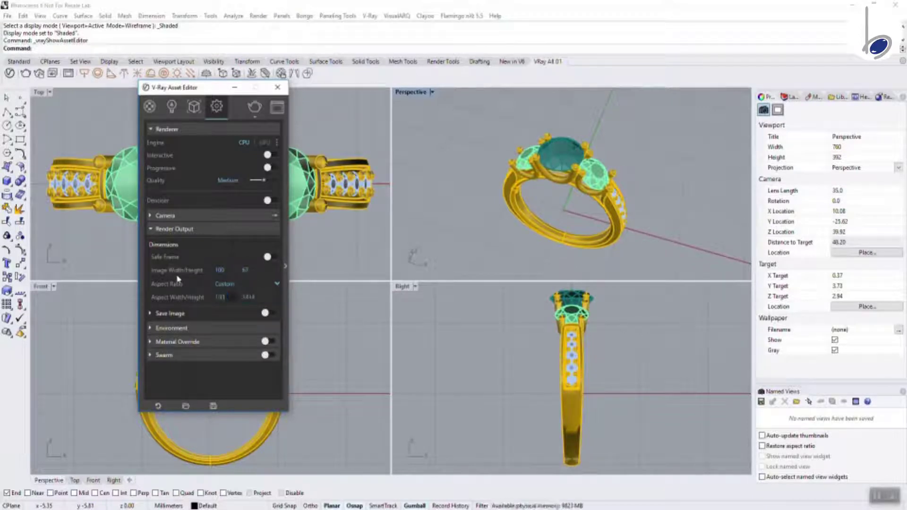
key("shift+Tab")
key("shift+Tab")
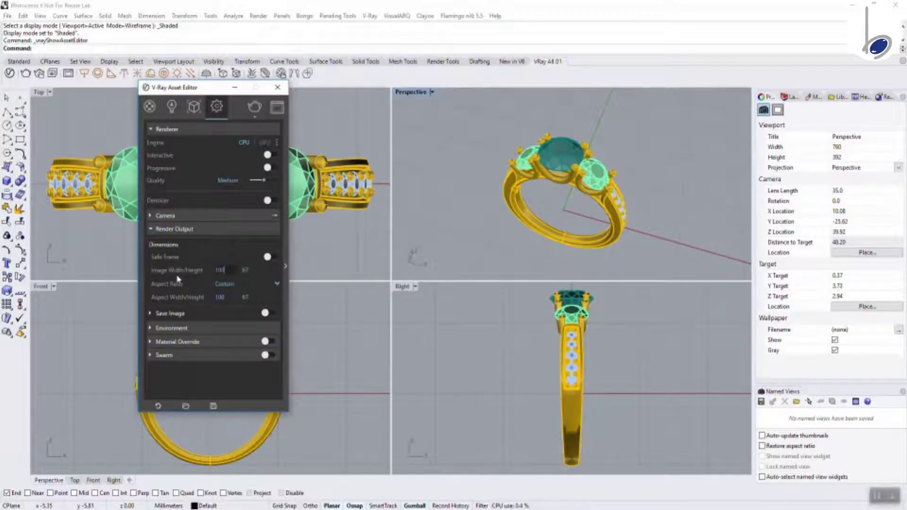
left_click(231, 269)
Copy the environment background texture into the Reflection and Refraction overrides
left_click(236, 231)
left_click(237, 244)
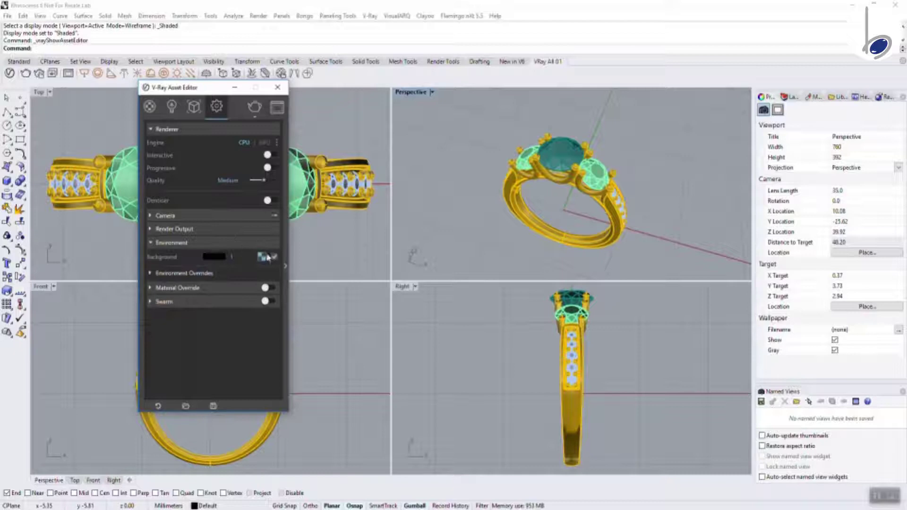
left_click(184, 278)
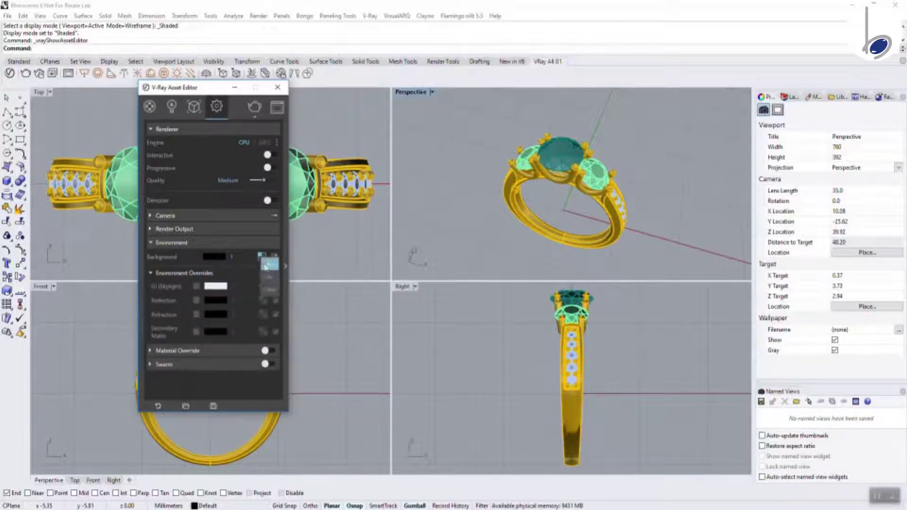
left_click(263, 301)
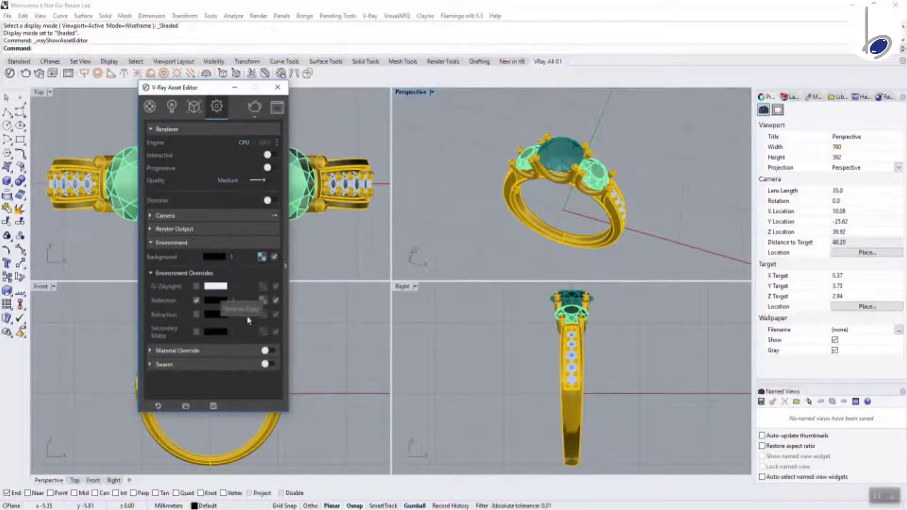
left_click(263, 315)
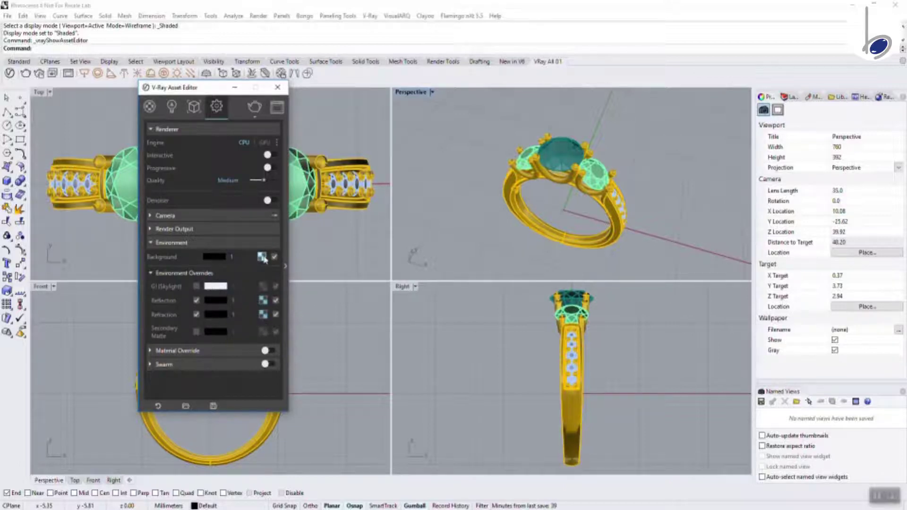
Replace the background texture's bitmap with fingers.jpg from the Vray for Rhino folder
left_click(260, 286)
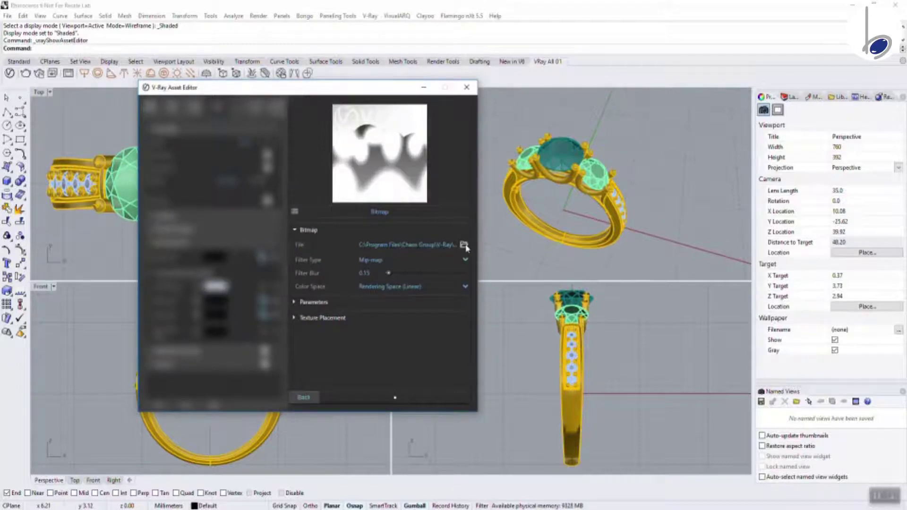
left_click(464, 245)
left_click(184, 147)
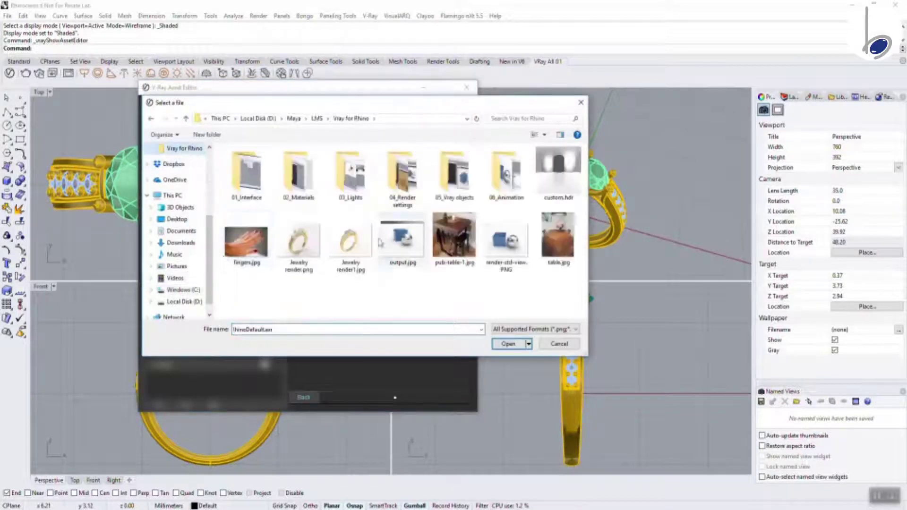
double_click(246, 241)
Set the background bitmap's environment mapping to Screen and render the perspective view
left_click(321, 317)
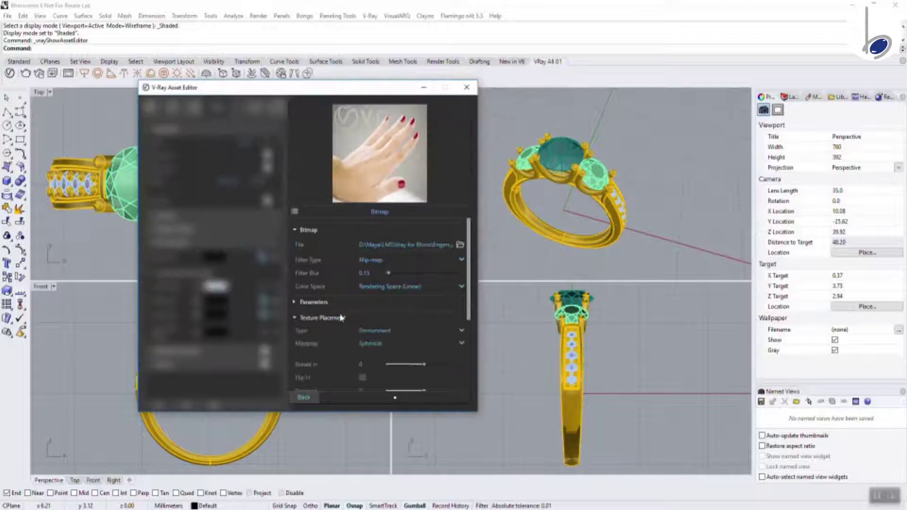
left_click(367, 349)
left_click(375, 337)
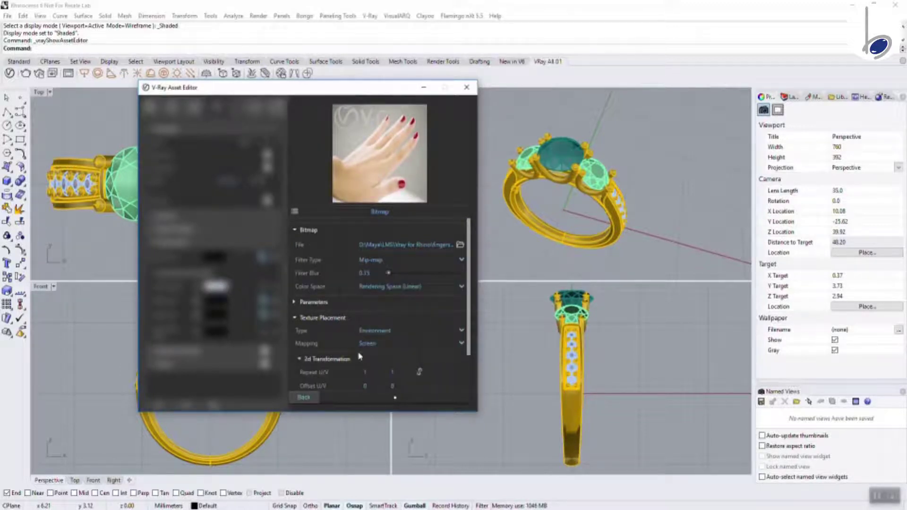
left_click(303, 398)
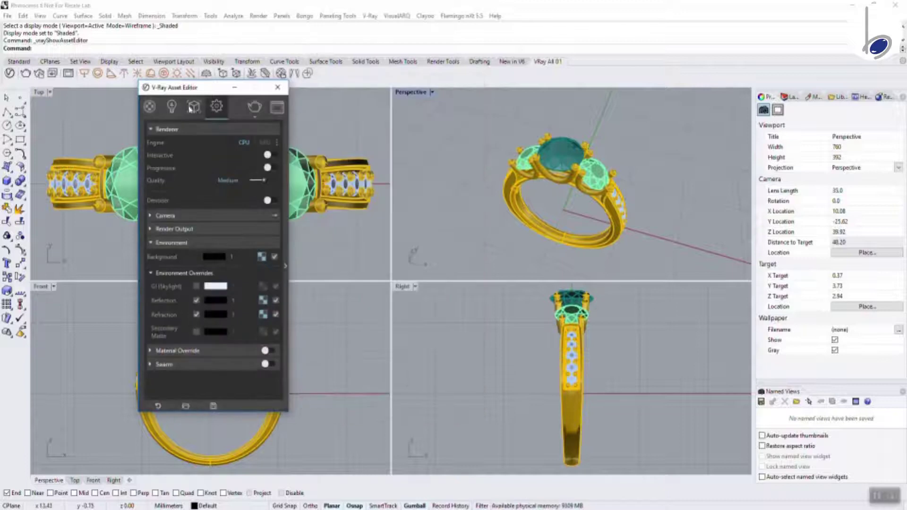
left_click(254, 107)
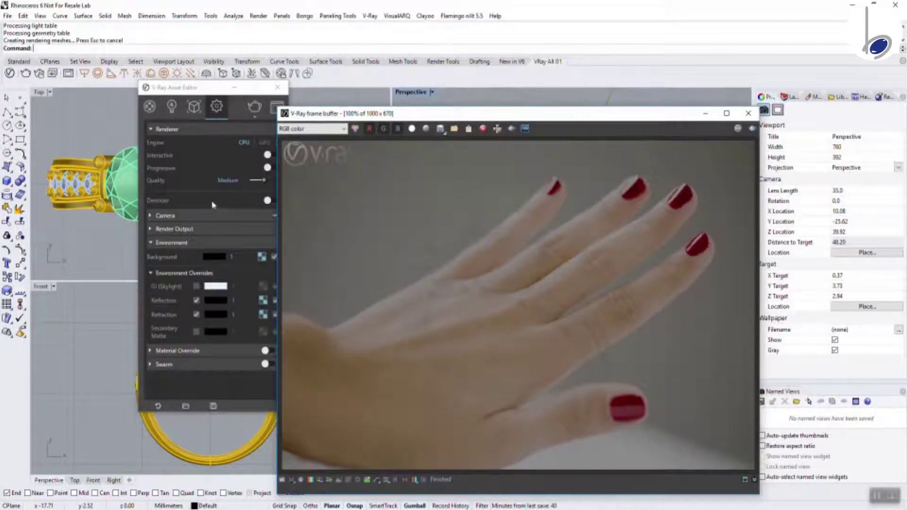
Set the environment background intensity to 2 and render the view again
left_click(217, 85)
left_click(262, 256)
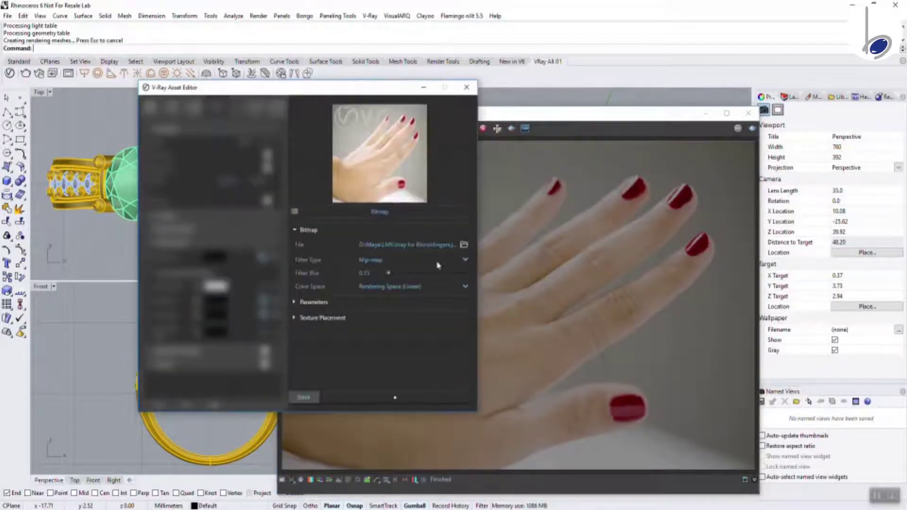
left_click(314, 396)
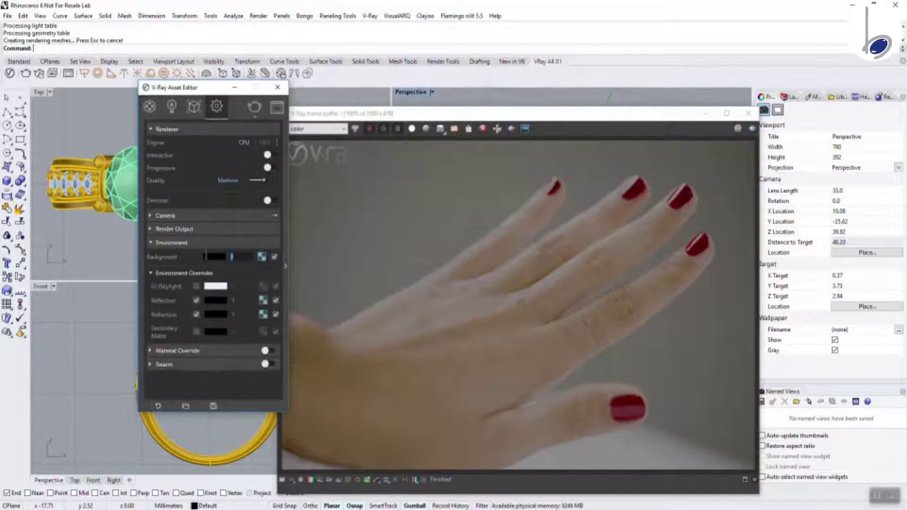
left_click(738, 129)
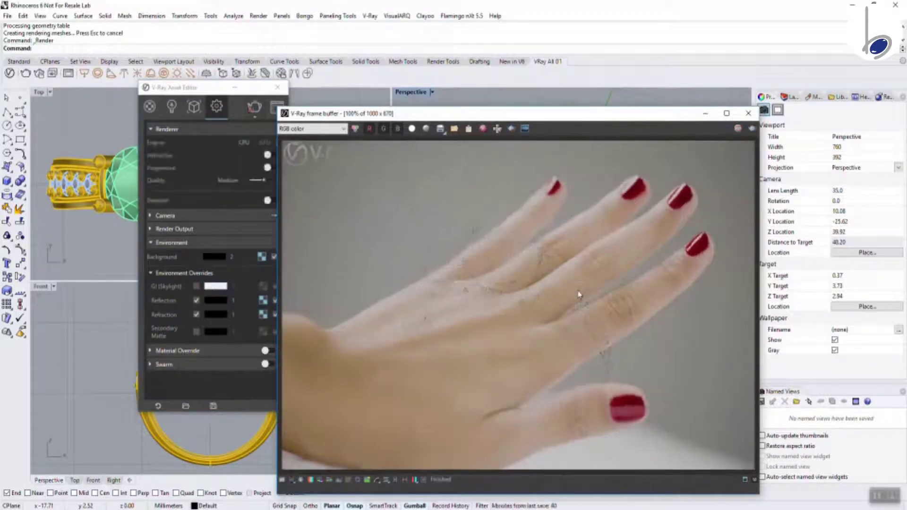
Add the Gold 14k material from the Metal category of the material library to the scene
left_click_drag(547, 118, 555, 314)
right_click_drag(628, 182, 577, 213)
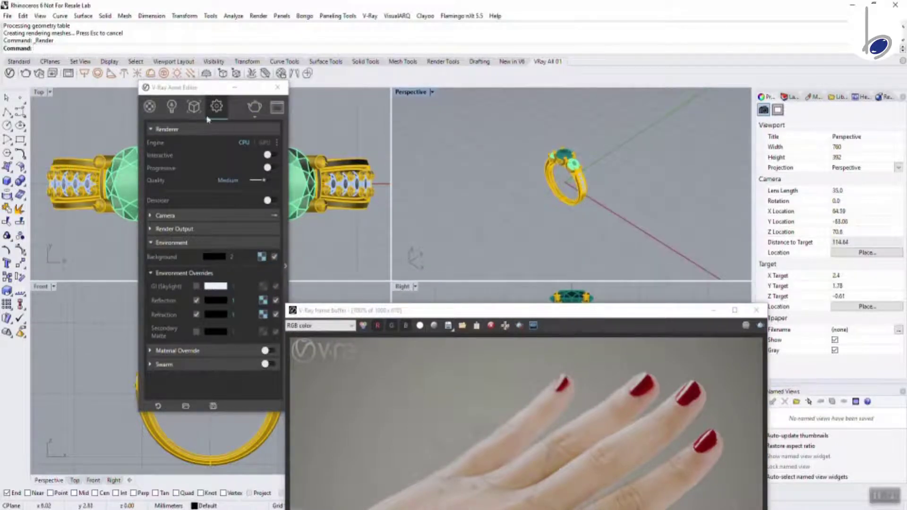
scroll(583, 223, "up", 7)
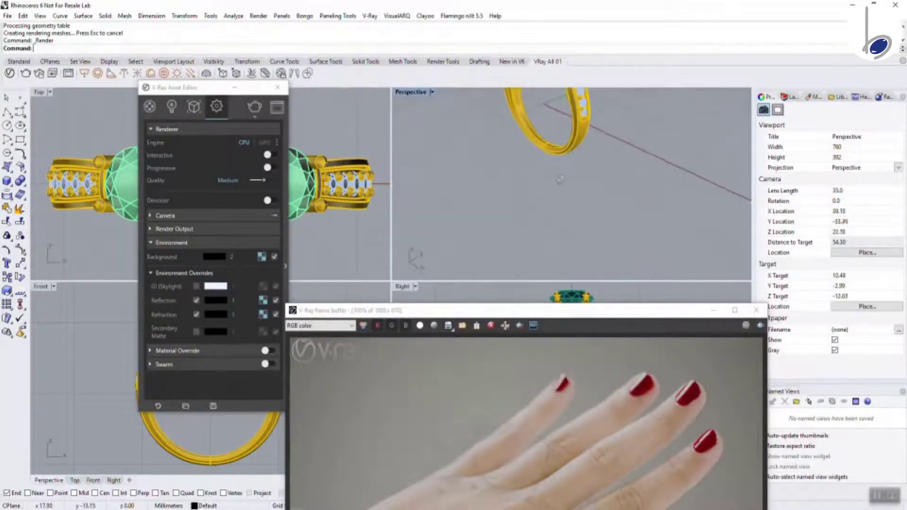
right_click_drag(581, 180, 586, 243)
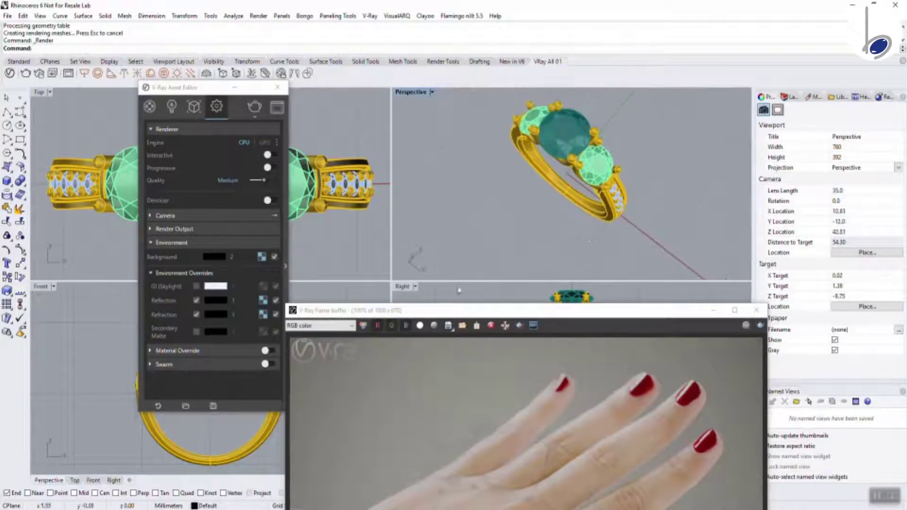
left_click_drag(532, 317, 551, 246)
left_click(149, 107)
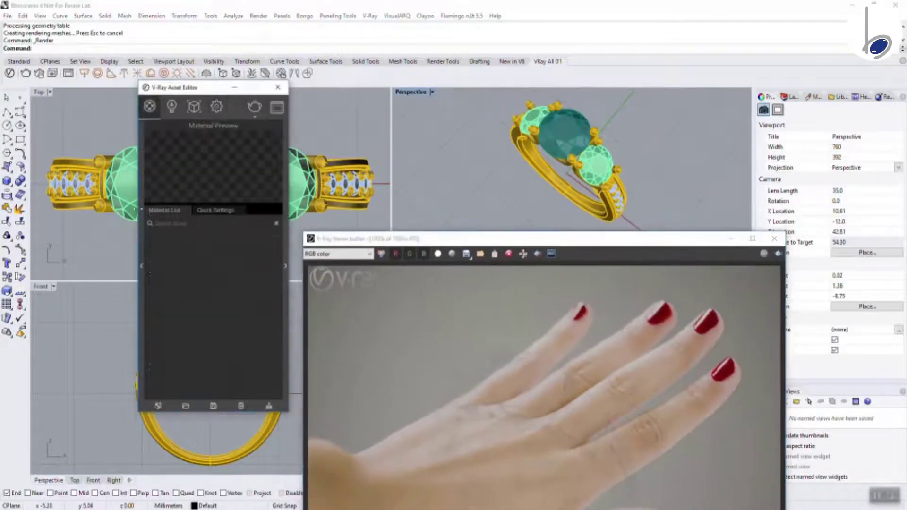
left_click(141, 285)
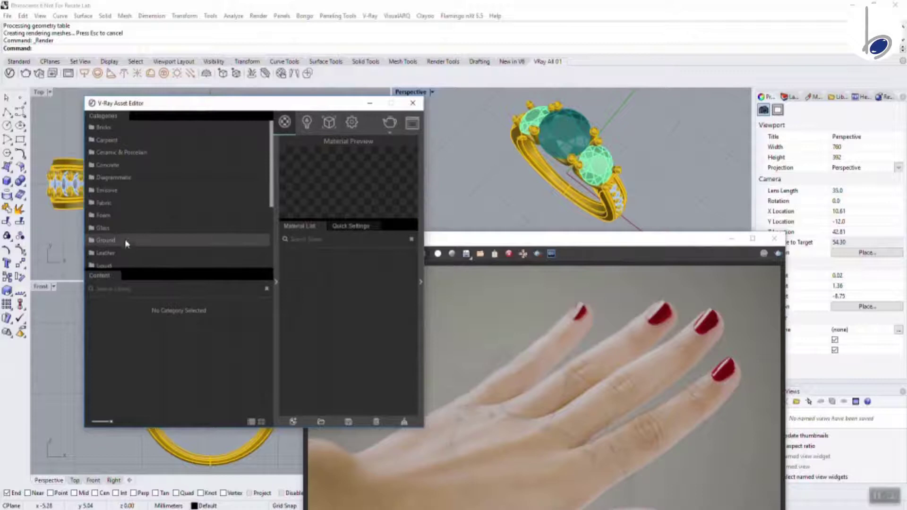
left_click(104, 174)
scroll(122, 368, "down", 5)
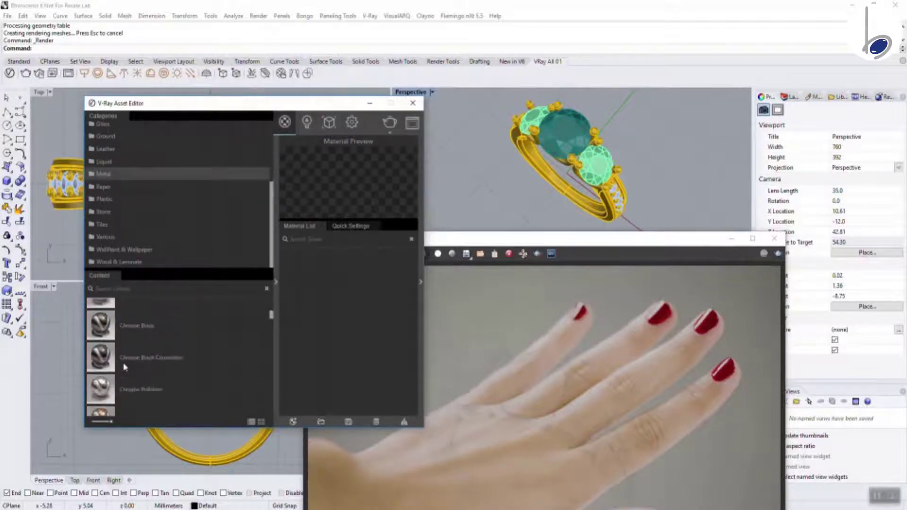
left_click_drag(99, 334, 378, 297)
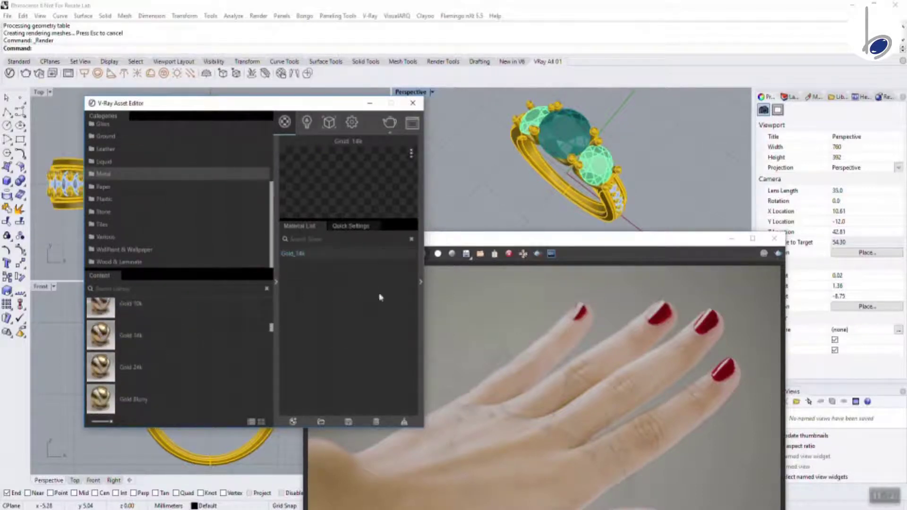
Apply the Gold_14k material to the ring's three metal polysurfaces
left_click(520, 173)
right_click_drag(524, 175, 597, 106)
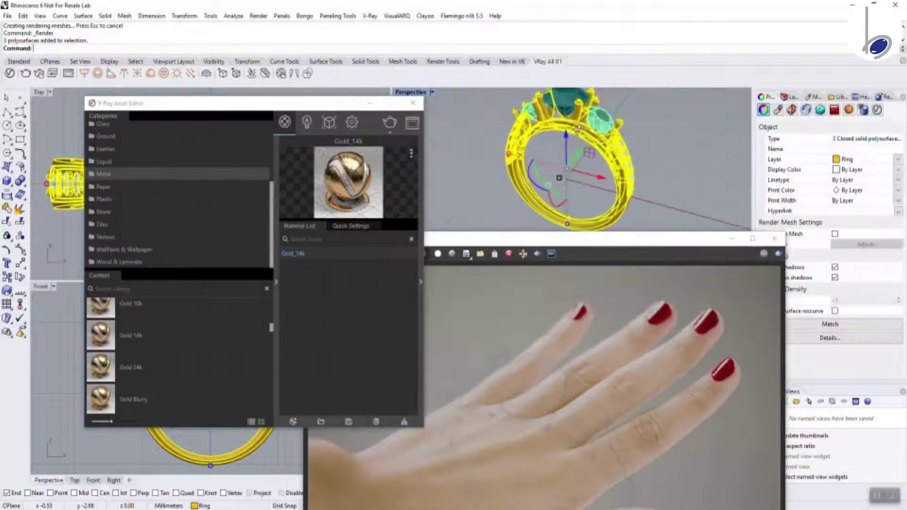
right_click(293, 254)
left_click(315, 271)
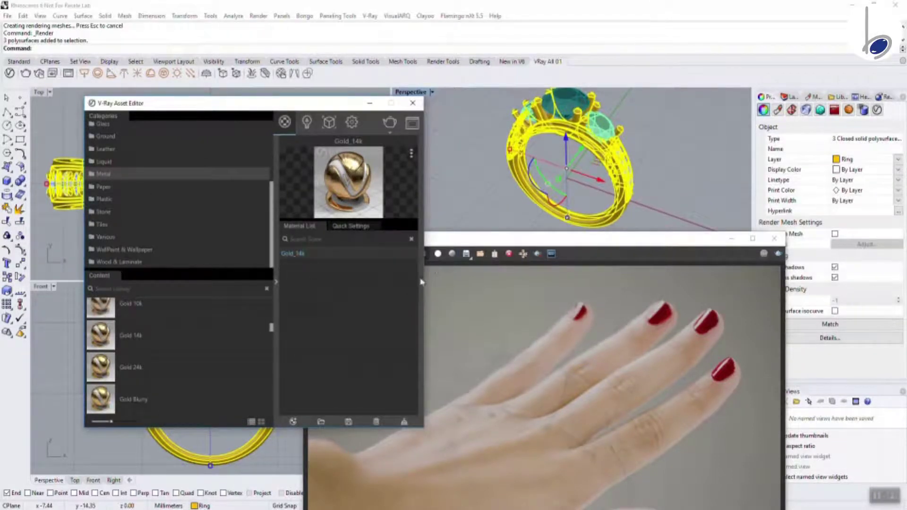
Expand the Gold_14k material's reflection and refraction settings and examine its reflection colour in the Color Picker
left_click(422, 282)
left_click(472, 208)
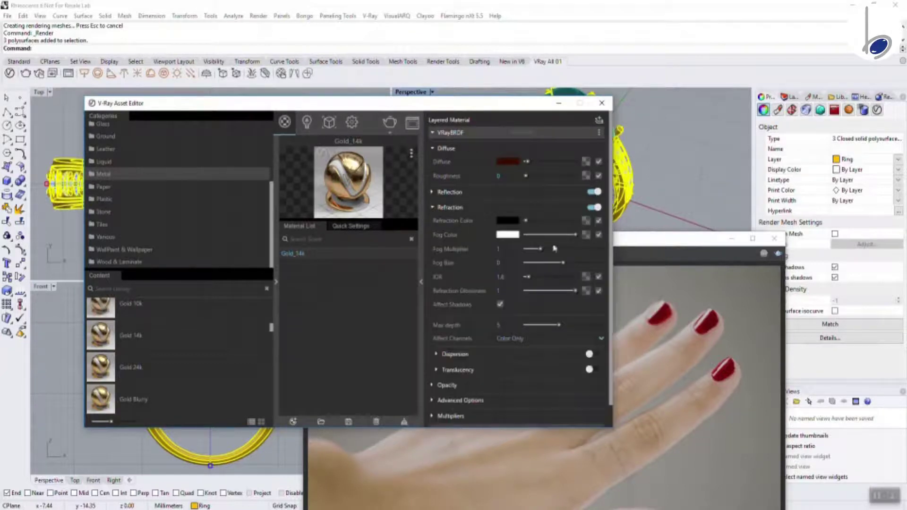
left_click(507, 192)
left_click(509, 207)
left_click(346, 188)
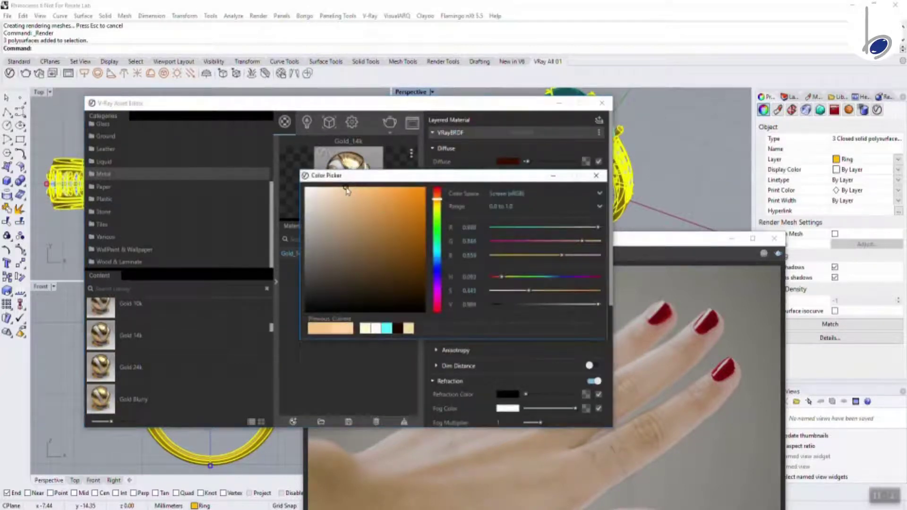
left_click(596, 175)
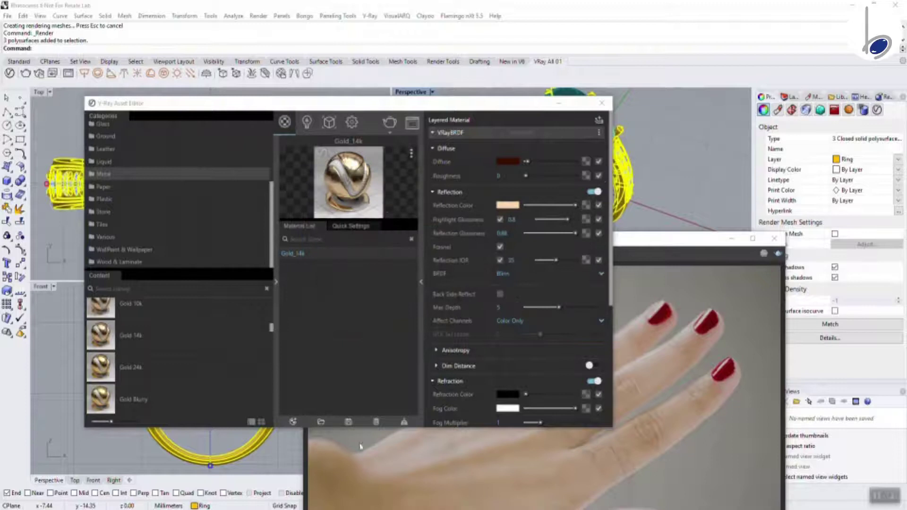
Add the Gem Diamond material from the Various category of the material library to the scene
left_click(125, 249)
left_click(106, 237)
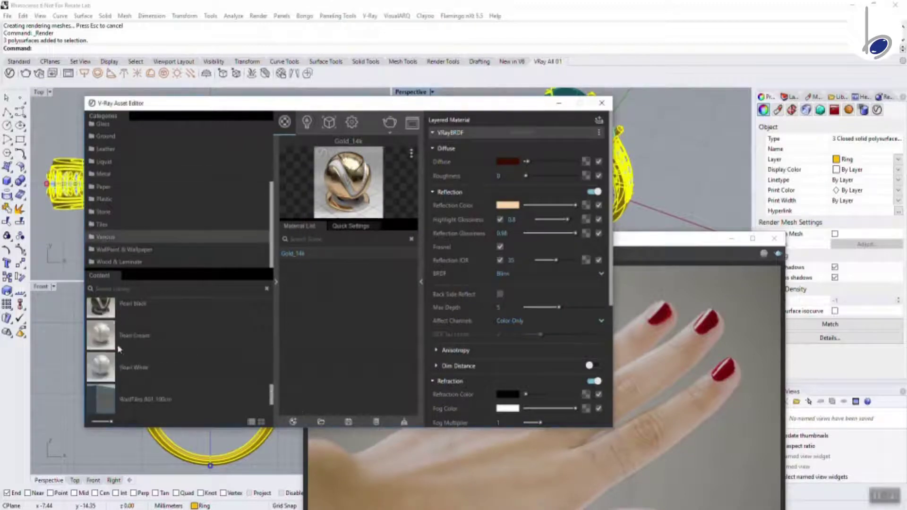
scroll(125, 375, "down", 5)
scroll(124, 372, "up", 2)
left_click_drag(106, 310, 383, 322)
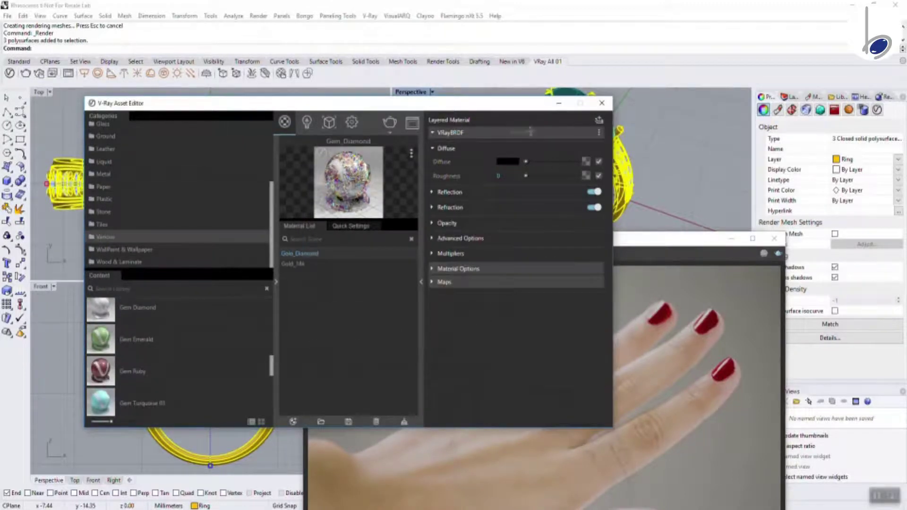
Apply the Gem_Diamond material to all 13 stones of the ring and render the perspective view
left_click_drag(485, 104, 485, 219)
left_click(580, 109)
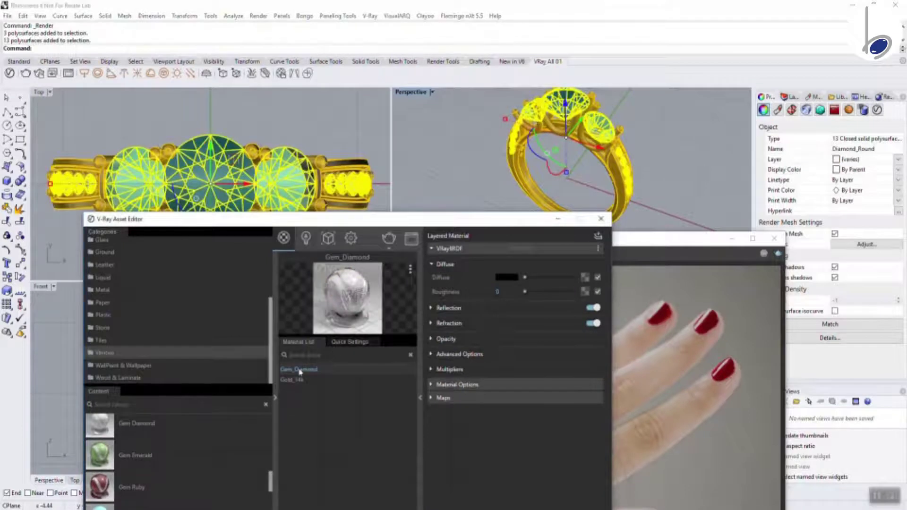
right_click(298, 370)
left_click(341, 388)
left_click(657, 360)
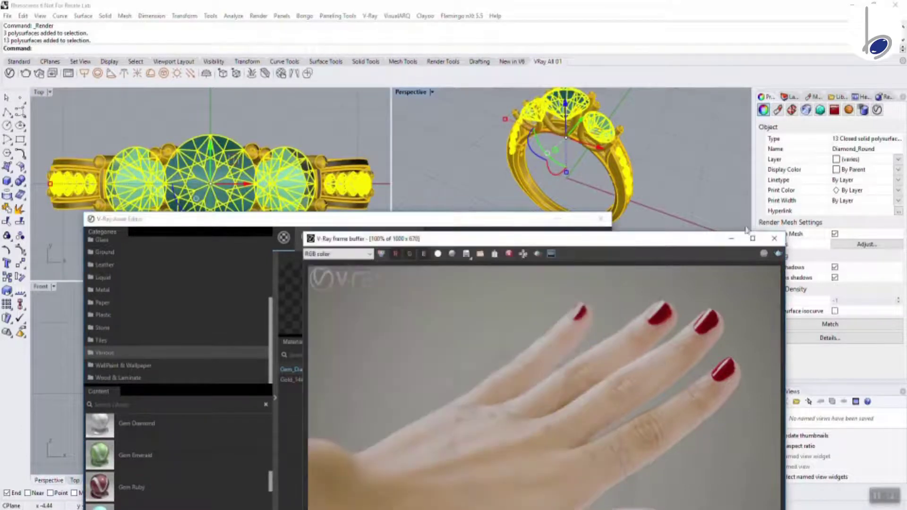
left_click(778, 255)
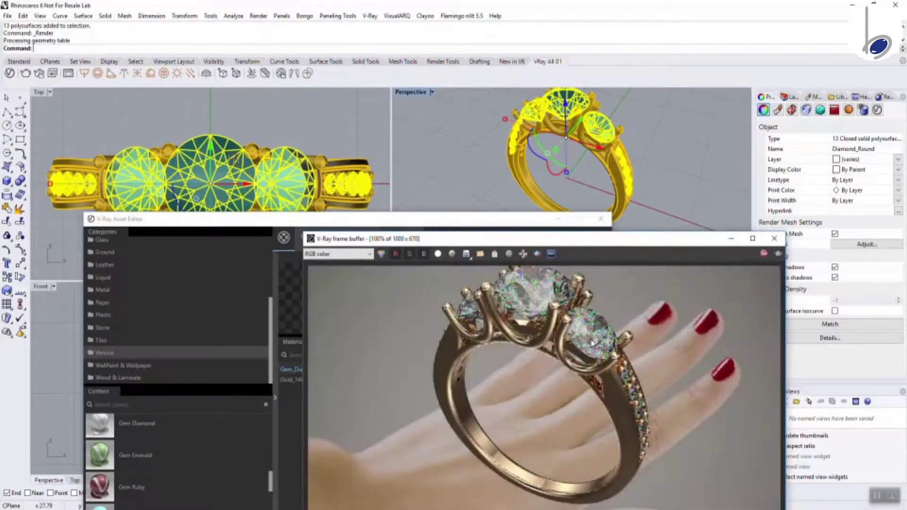
Collapse the material library, stop the current render and start an interactive render of the perspective view
left_click(382, 229)
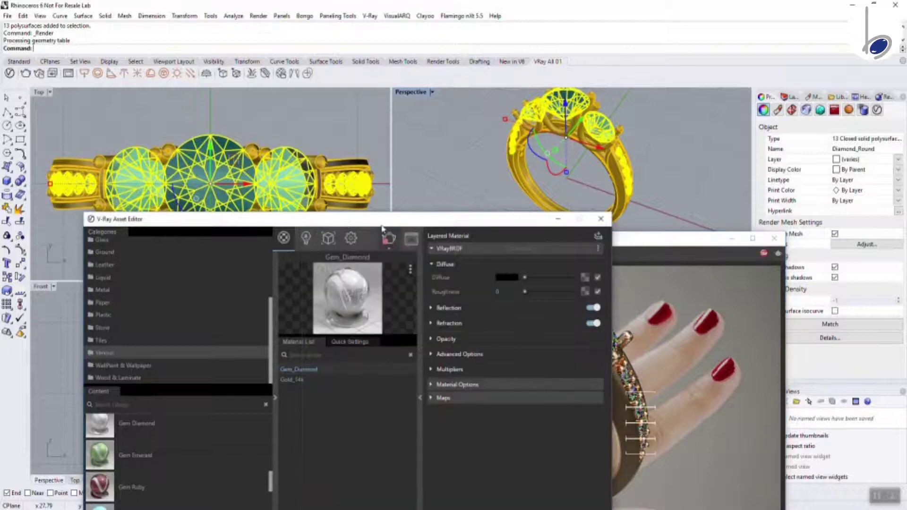
left_click(275, 424)
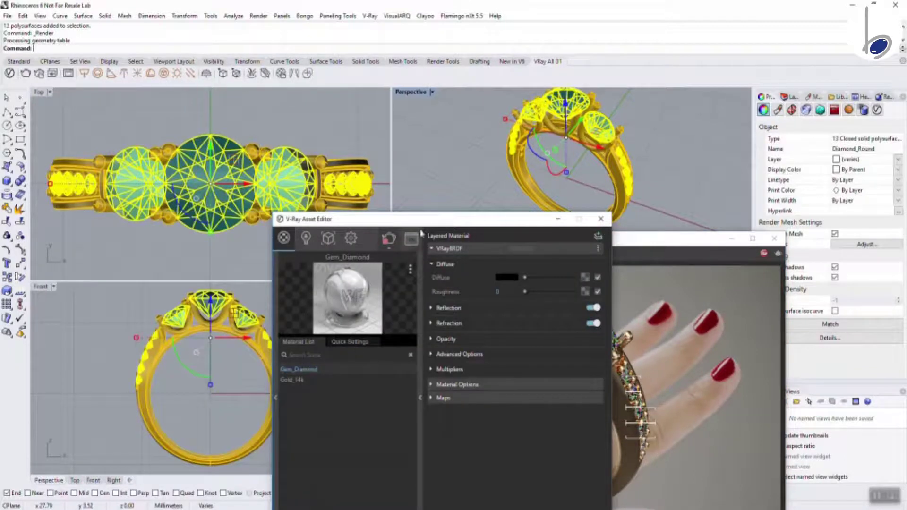
left_click_drag(428, 219, 250, 162)
right_click_drag(668, 162, 629, 169)
left_click(764, 253)
left_click(212, 192)
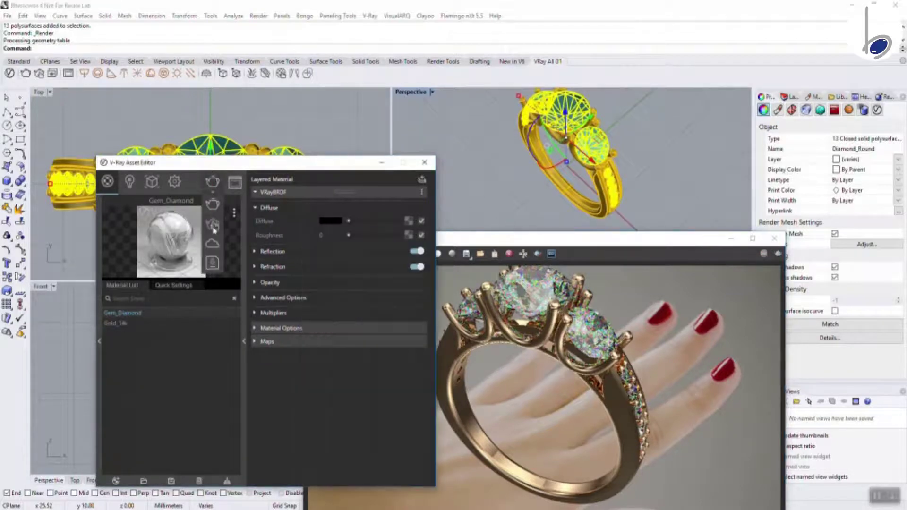
left_click(213, 228)
Adjust the perspective camera under the live render so the small ring lies over a finger of the photographed hand
right_click_drag(628, 185, 572, 176, "ctrl")
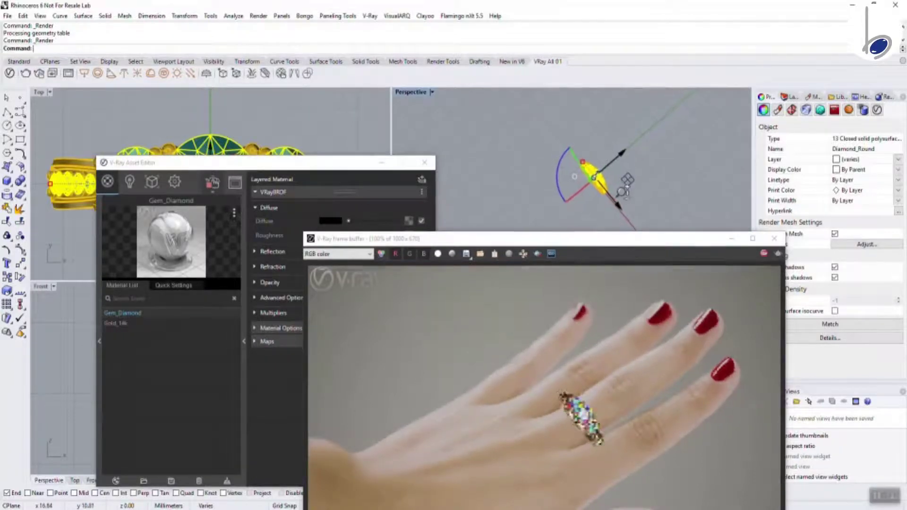
right_click_drag(621, 194, 642, 194, "ctrl")
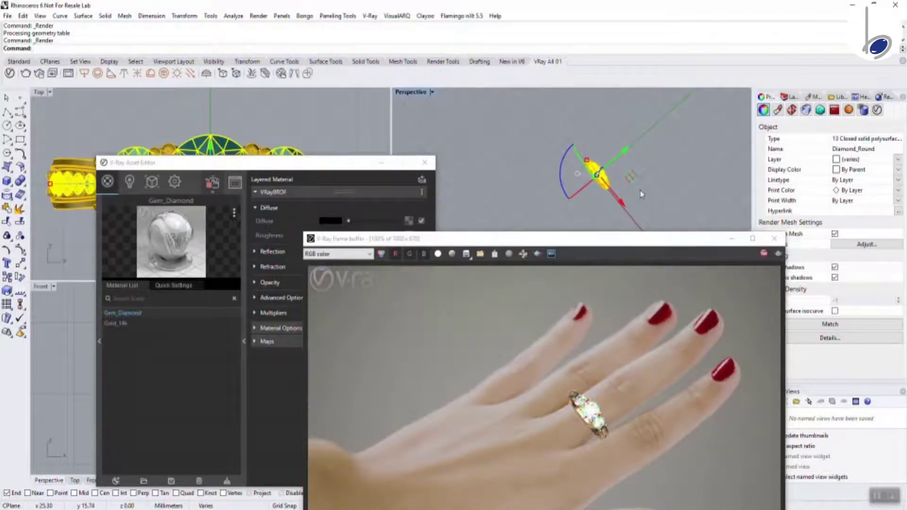
right_click(576, 415)
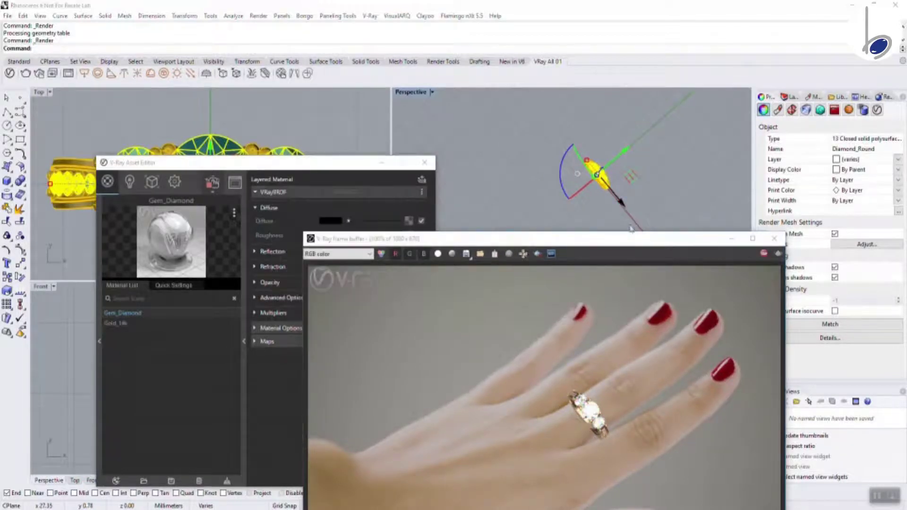
right_click_drag(631, 228, 638, 203)
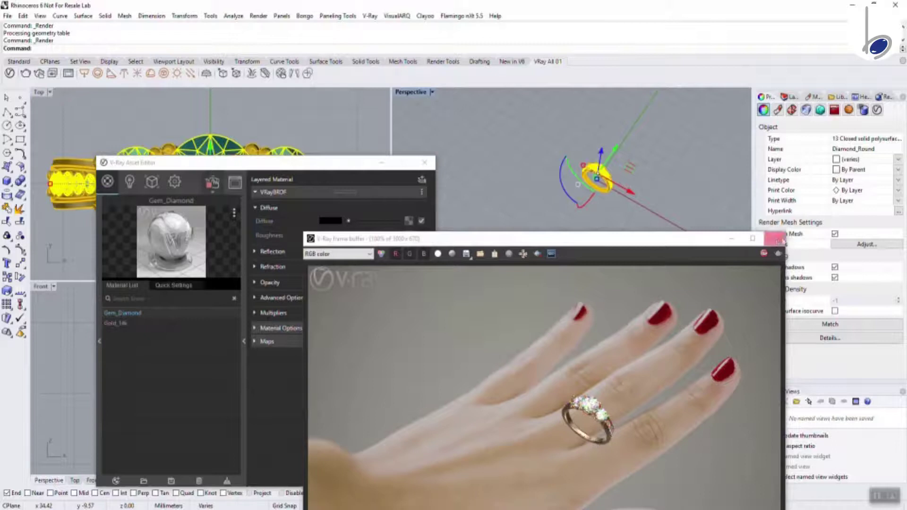
Close the frame buffer and model a solid cylinder through the ring's opening, centred on the origin and extending to both sides
left_click(773, 239)
left_click_drag(414, 159, 579, 241)
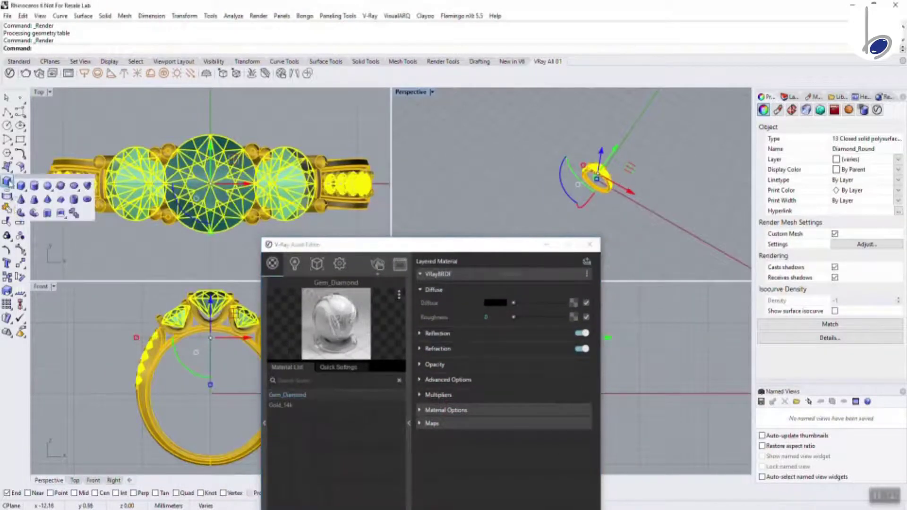
left_click(7, 181)
left_click(210, 393)
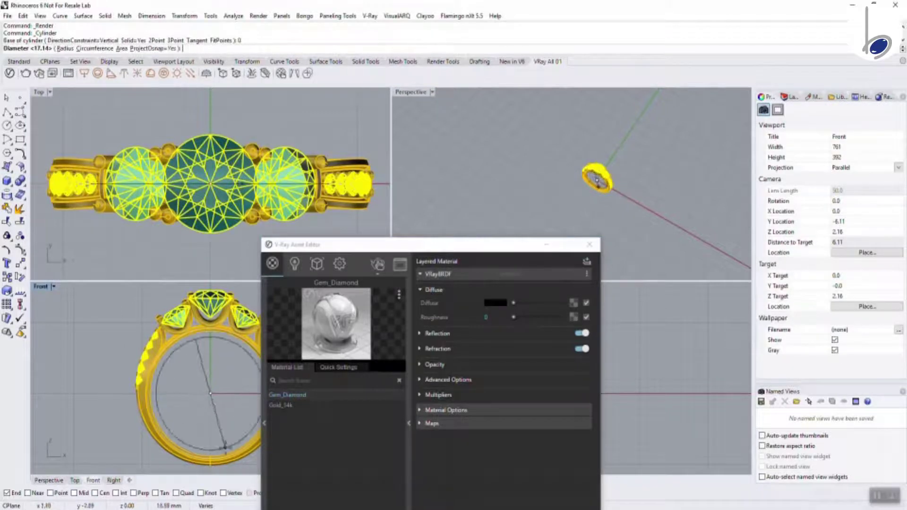
left_click(249, 436)
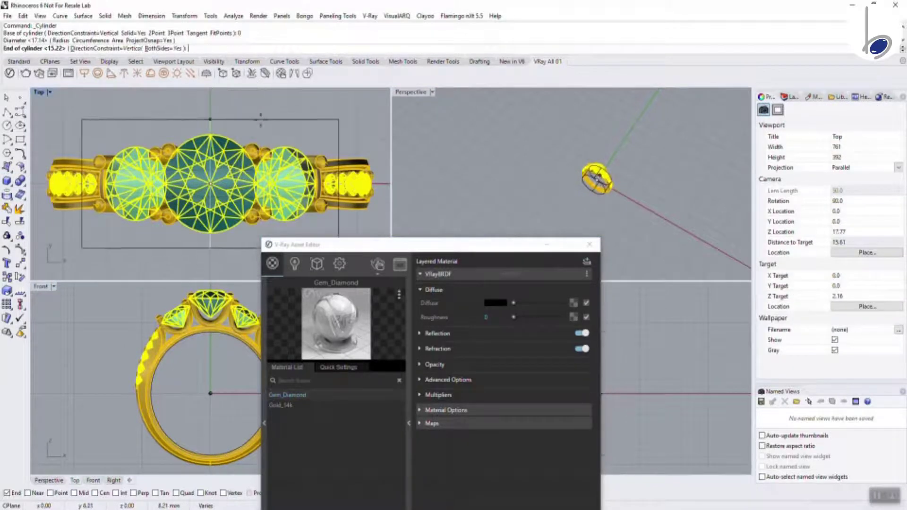
scroll(255, 103, "down", 6)
left_click(232, 233)
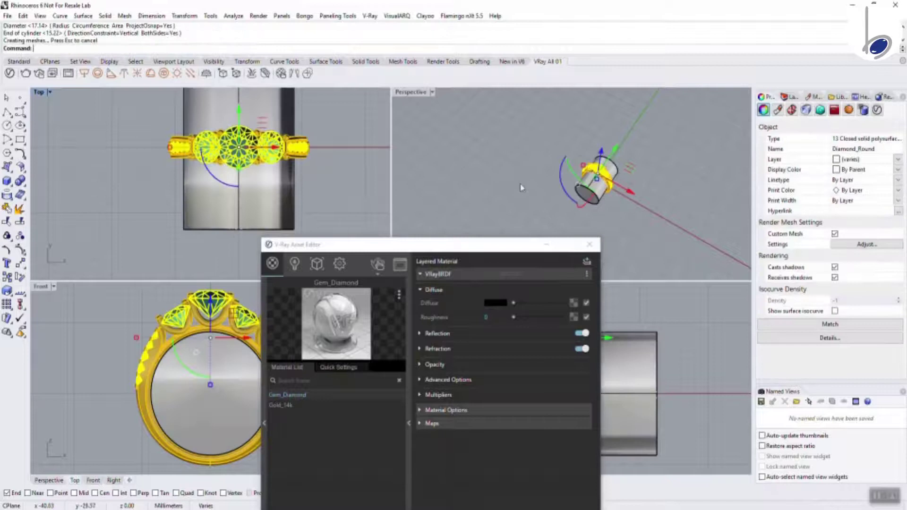
Select the new cylinder and create a Generic material and a Wrapper material
left_click(332, 185)
left_click(226, 197)
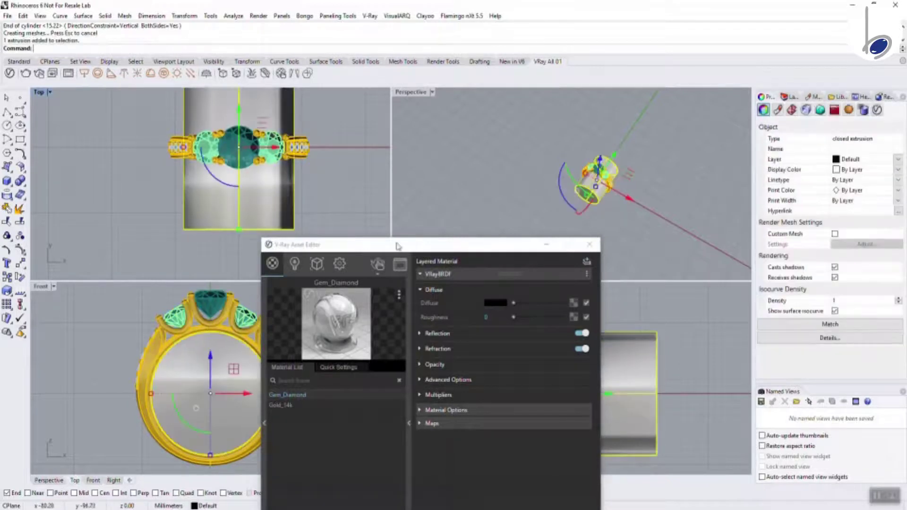
left_click_drag(398, 246, 417, 94)
left_click(299, 410)
left_click(326, 235)
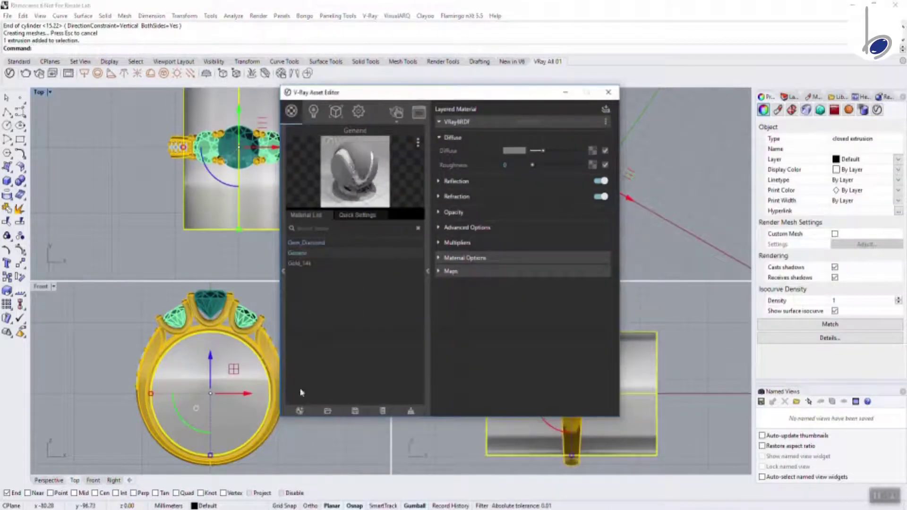
left_click(300, 411)
left_click(321, 397)
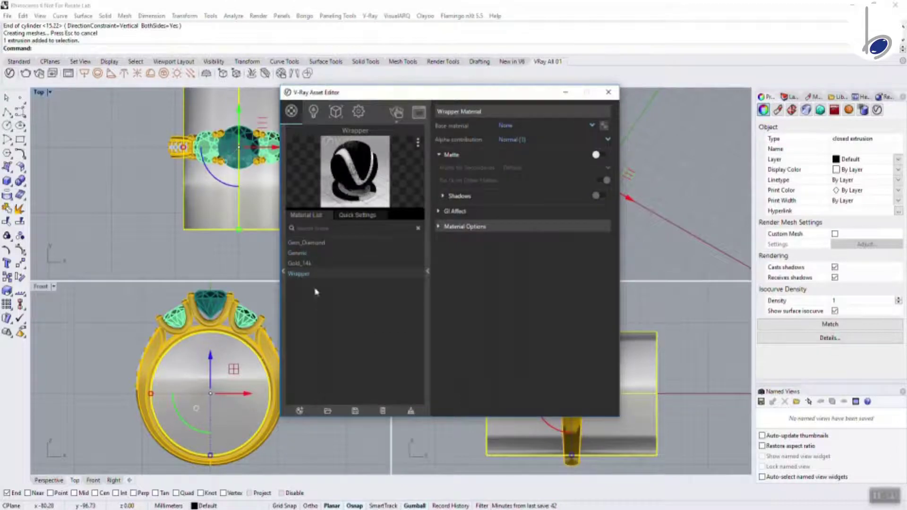
Set Generic as the Wrapper's base material and apply the Wrapper to the selected cylinder
left_click(520, 126)
left_click(515, 166)
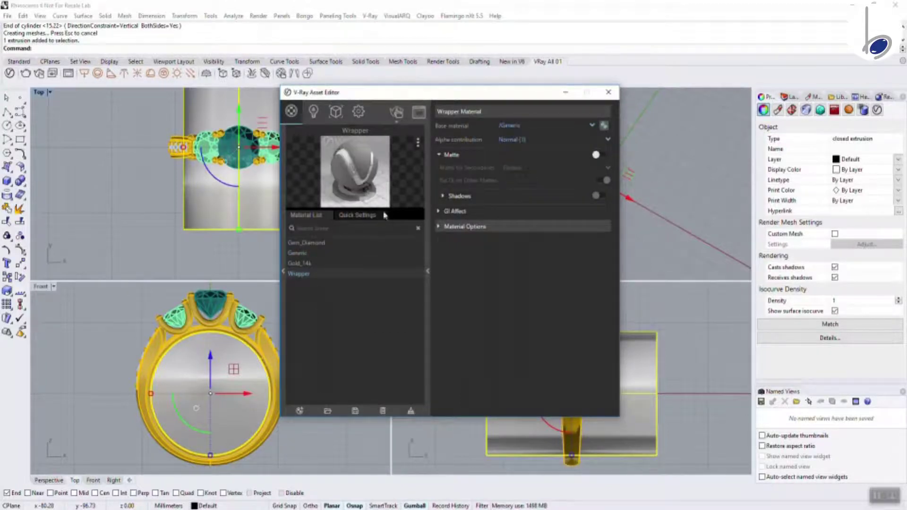
right_click(299, 277)
left_click(324, 298)
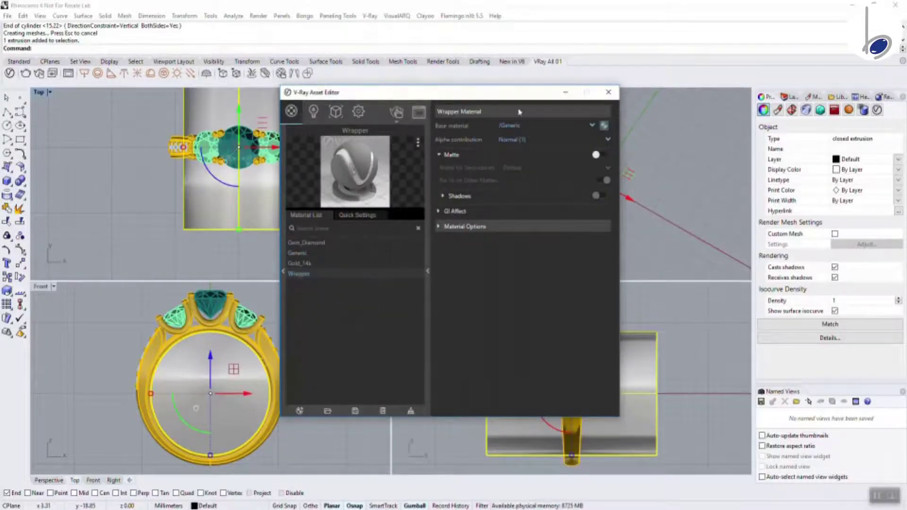
Start an interactive render of the perspective view and orbit the camera to align the cylinder with the finger
left_click_drag(520, 94, 423, 117)
left_click(558, 123)
left_click(302, 136)
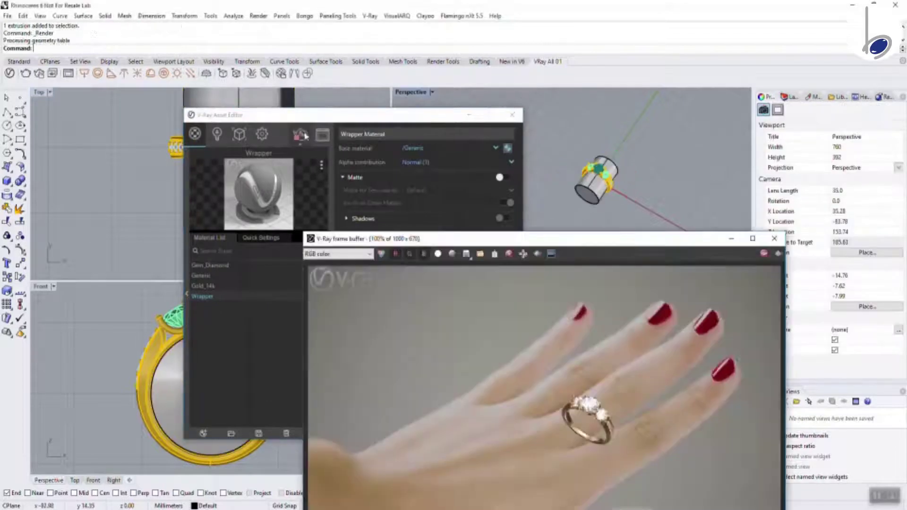
right_click_drag(649, 166, 599, 190)
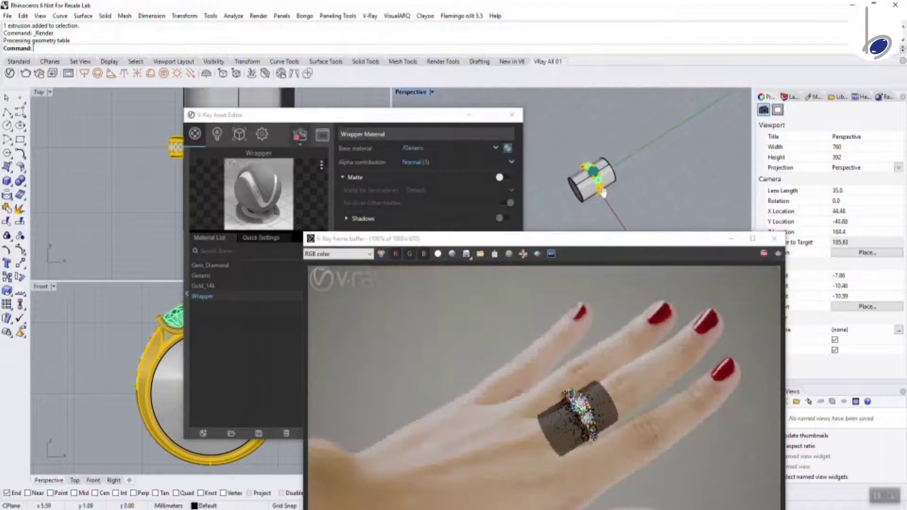
Enable Matte and matte Shadows on the Wrapper material
left_click(407, 130)
left_click(500, 179)
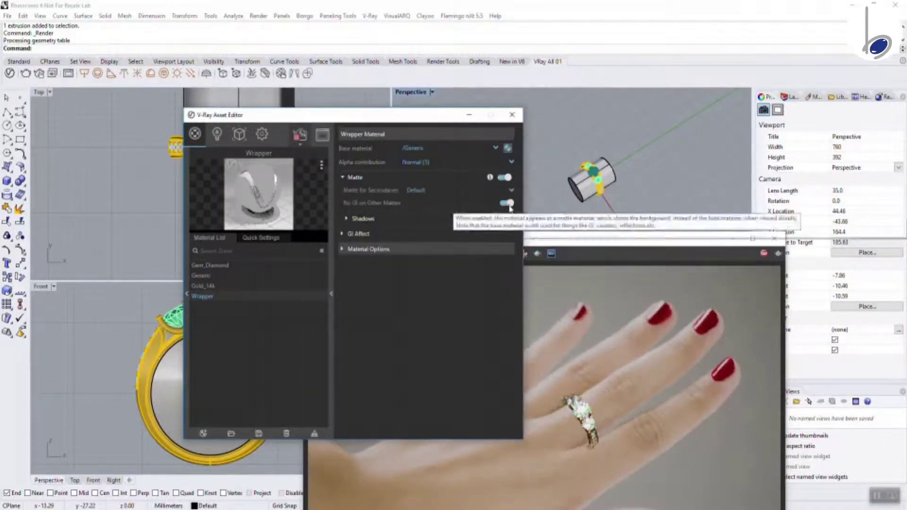
left_click(507, 218)
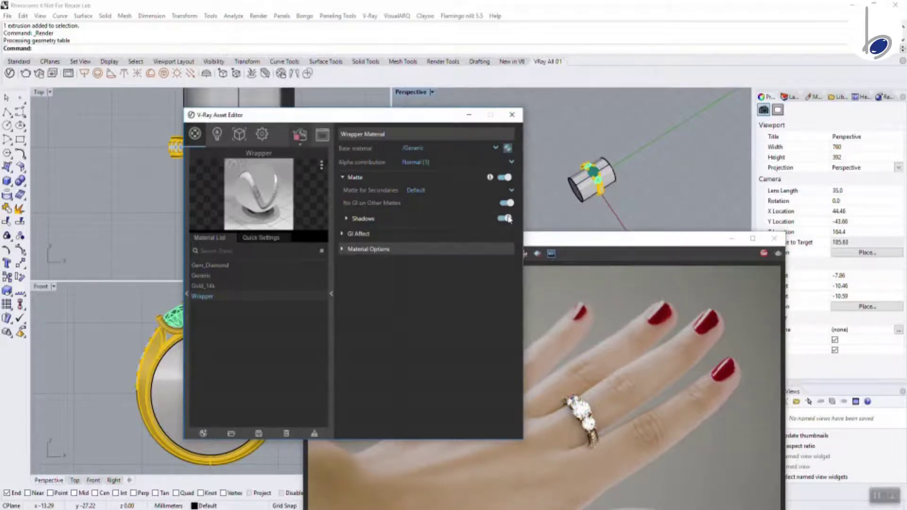
Fine-tune the perspective camera's orbit, pan and zoom so the rendered ring sits around the finger in the photo
right_click_drag(594, 195, 621, 189)
right_click_drag(564, 186, 563, 183, "shift")
scroll(580, 188, "up", 2)
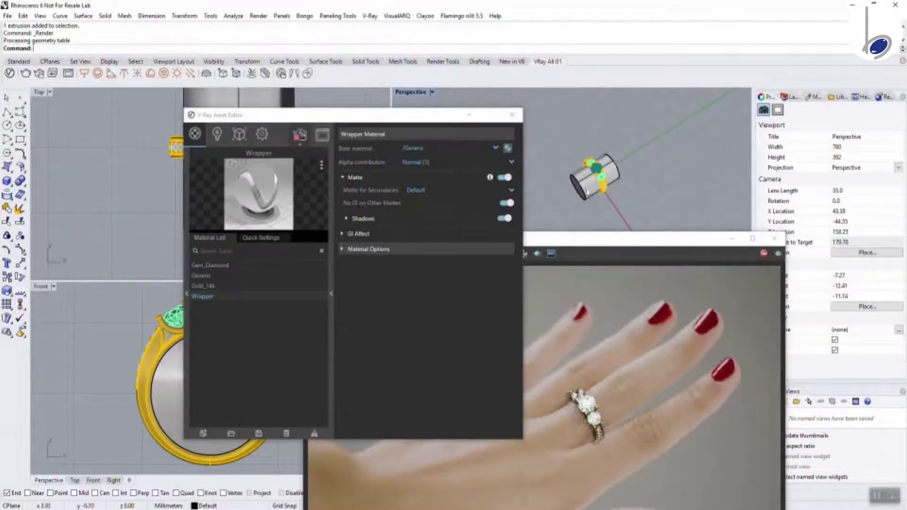
scroll(596, 193, "down", 1)
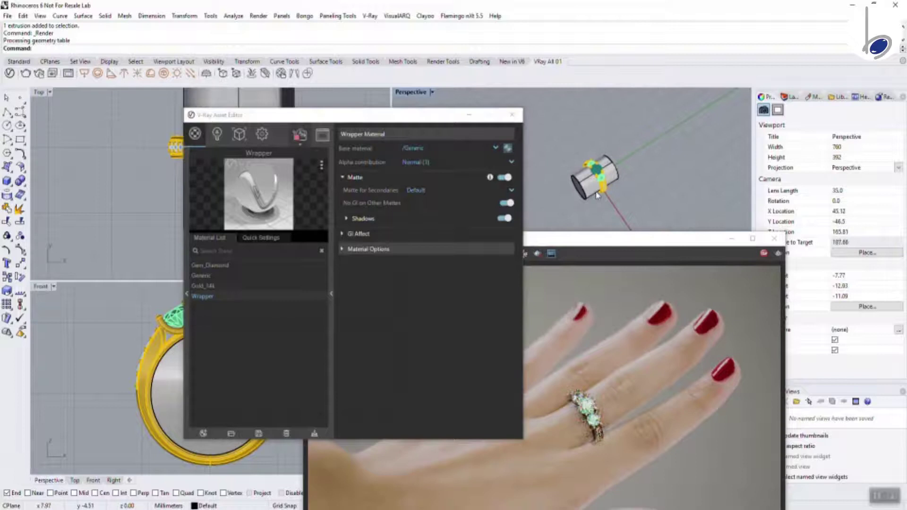
right_click_drag(580, 199, 580, 204)
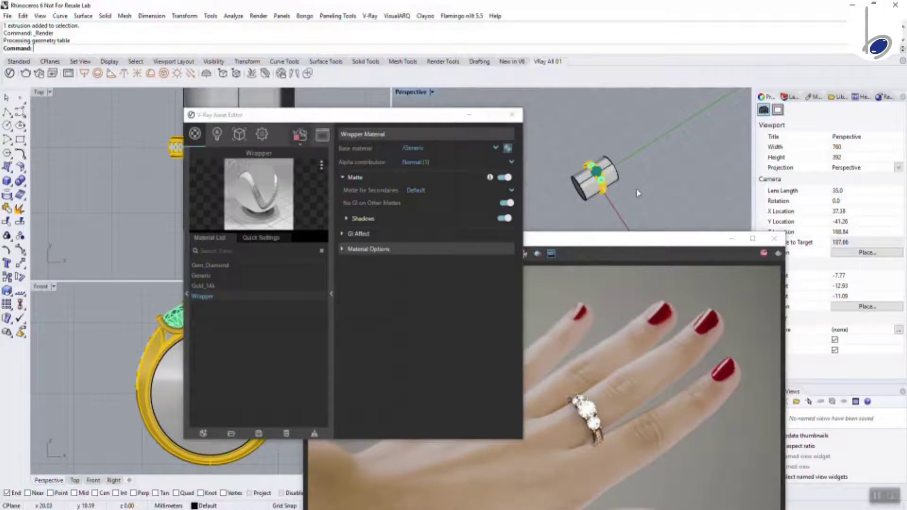
right_click_drag(638, 193, 637, 197)
scroll(636, 190, "down", 1)
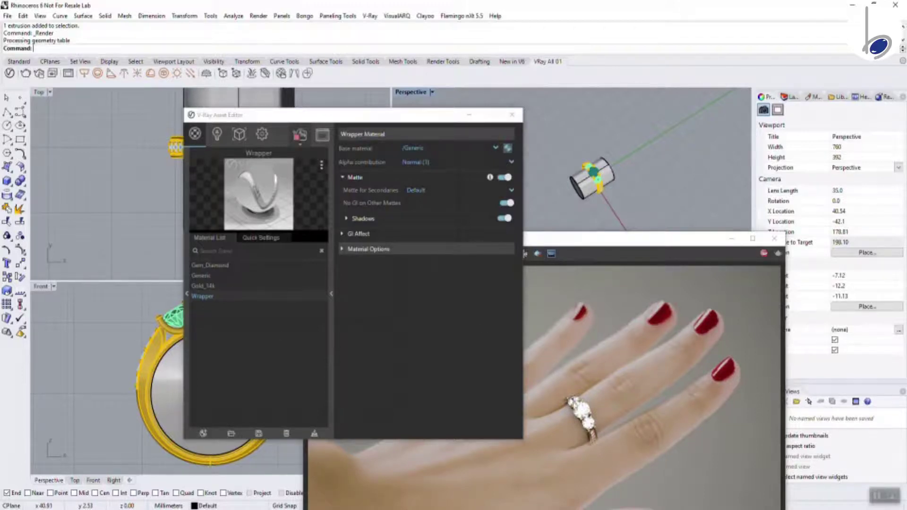
Lower the Reflection and Refraction environment override intensities, trying 0.75 and settling on 0.5, and close the Asset Editor
left_click(262, 134)
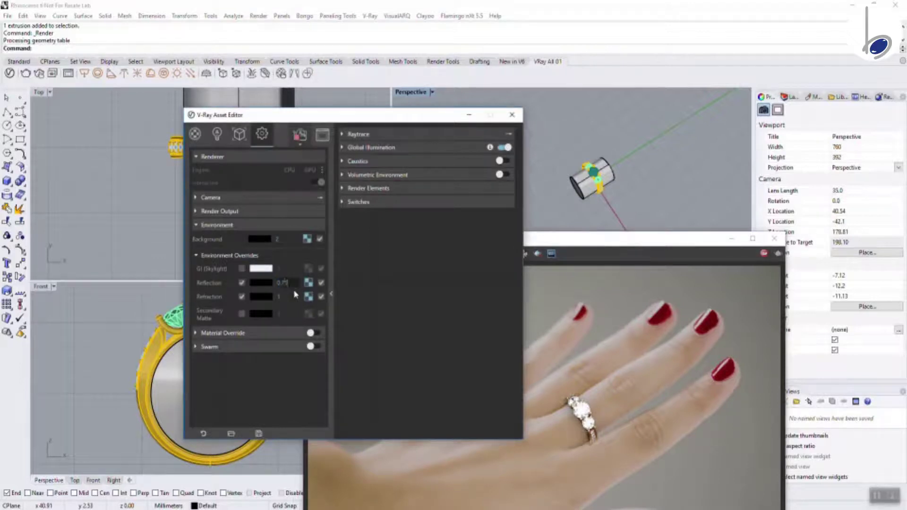
type("5")
key("Tab")
type("0.75")
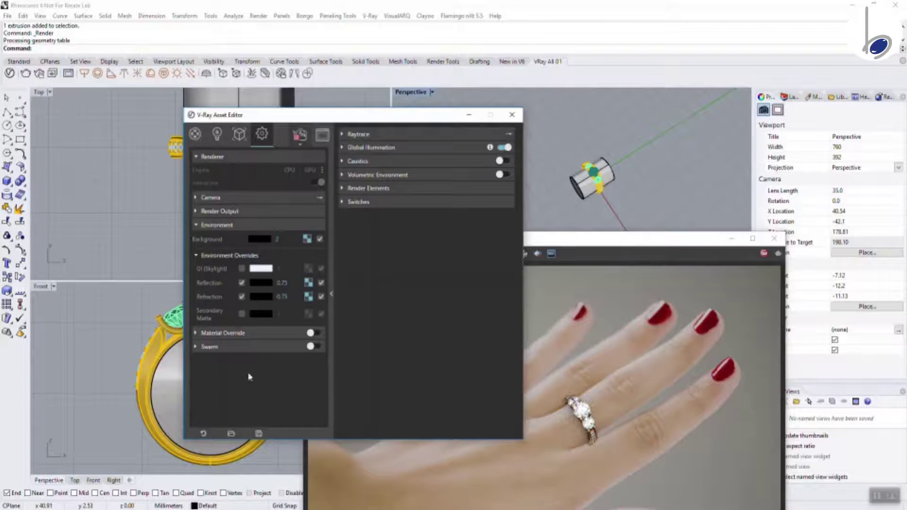
key("Tab")
type("0")
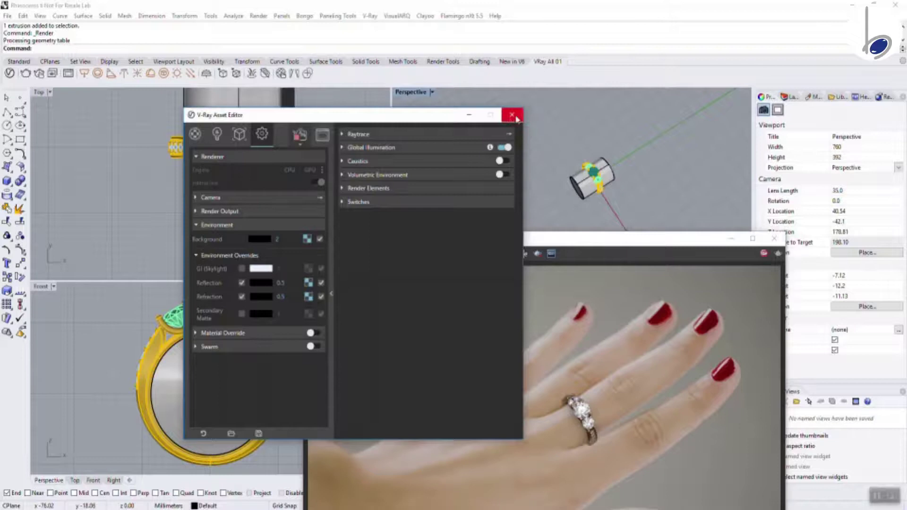
left_click(511, 114)
Create a V-Ray spotlight with its cone base centred on the origin and its apex above the ring
left_click(110, 74)
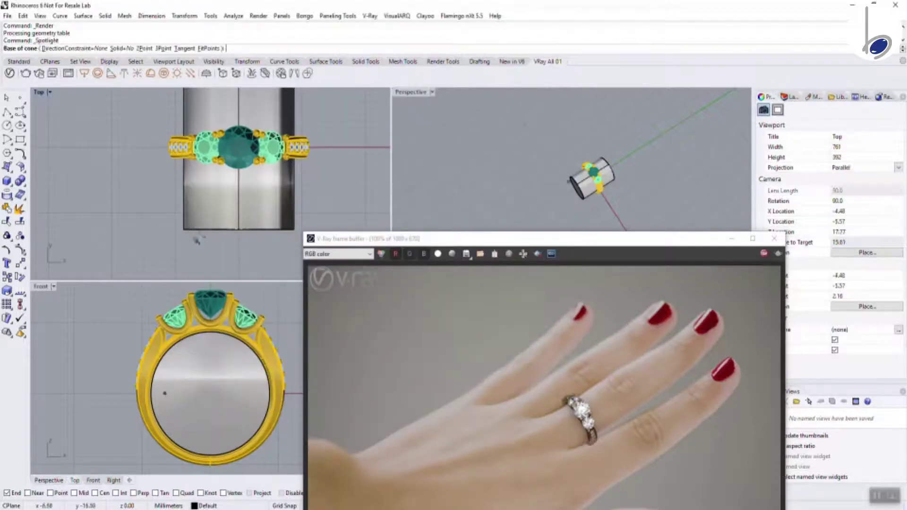
scroll(197, 240, "down", 5)
type("0")
key("Return")
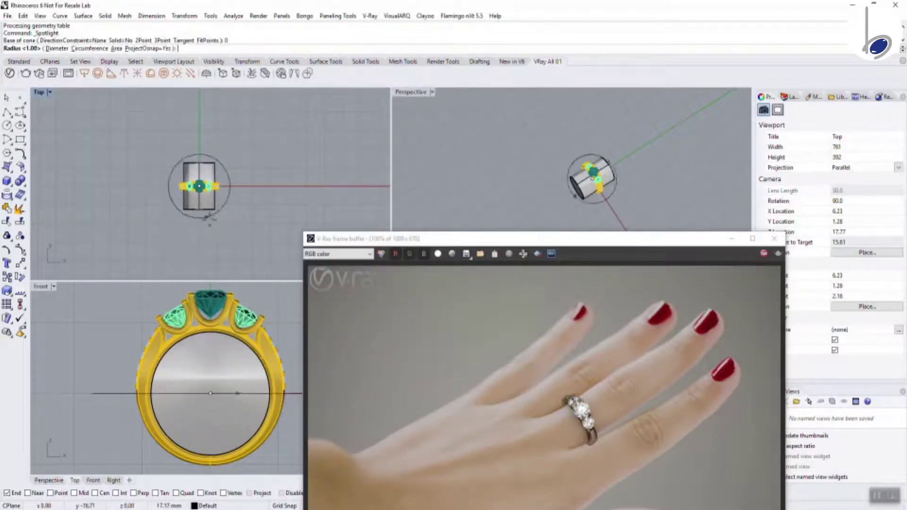
left_click(219, 231)
scroll(162, 412, "down", 10)
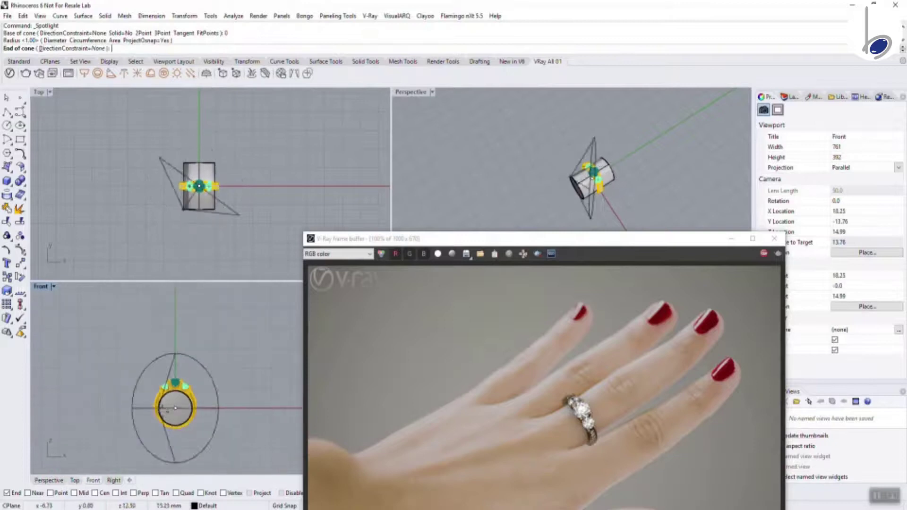
left_click(132, 319)
Move the spotlight upward and to one side of the ring, and shift the frame buffer away from the perspective view
left_click(145, 344)
left_click_drag(145, 344, 119, 318)
left_click(118, 369)
left_click_drag(520, 239, 536, 112)
left_click_drag(614, 111, 355, 102)
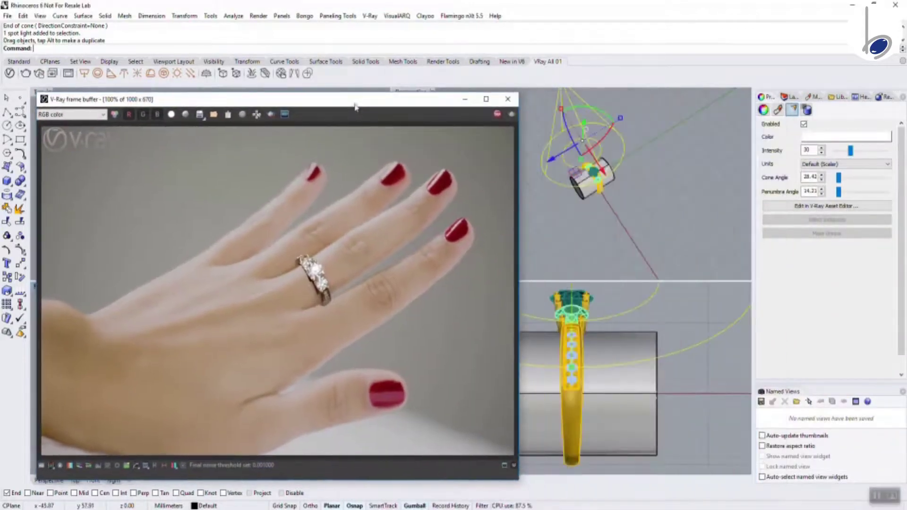
Deselect the spotlight and undo the perspective view's zoom changes to restore the camera aligned with the finger
scroll(616, 249, "down", 6)
scroll(637, 427, "down", 5)
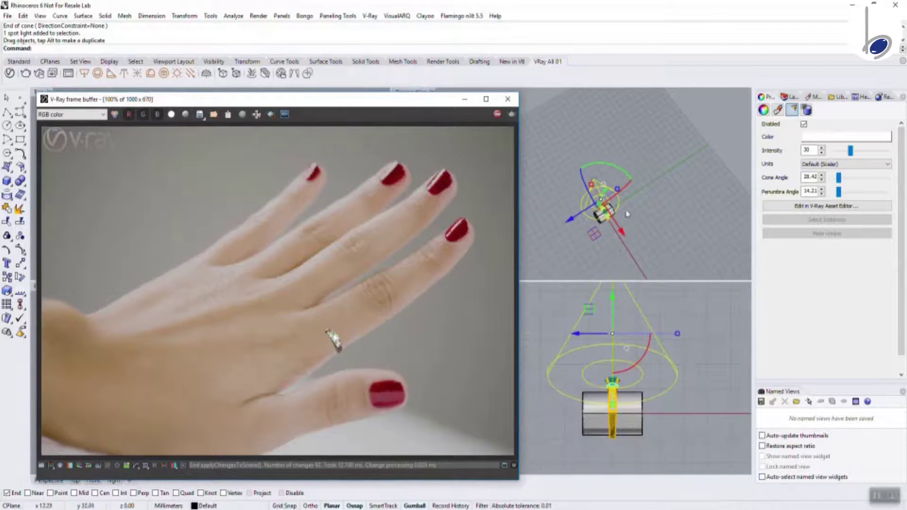
left_click(648, 212)
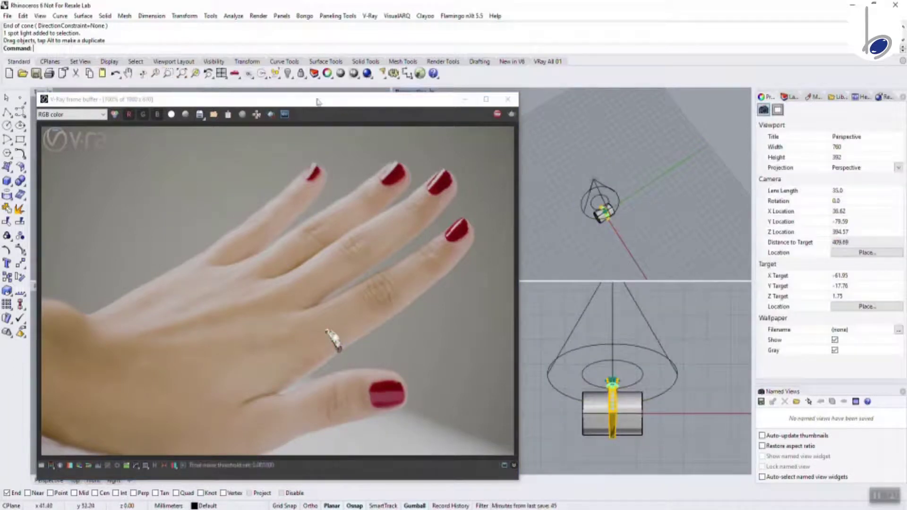
left_click(208, 74)
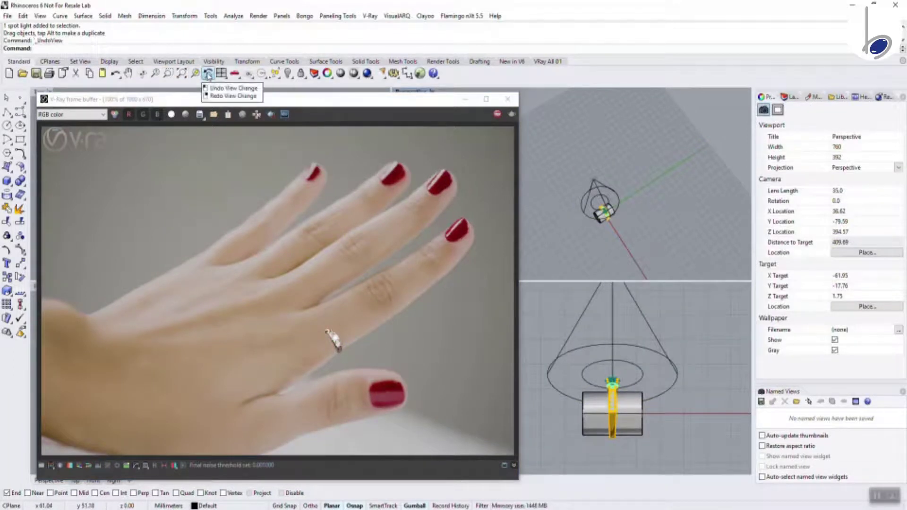
left_click(207, 74)
left_click(206, 73)
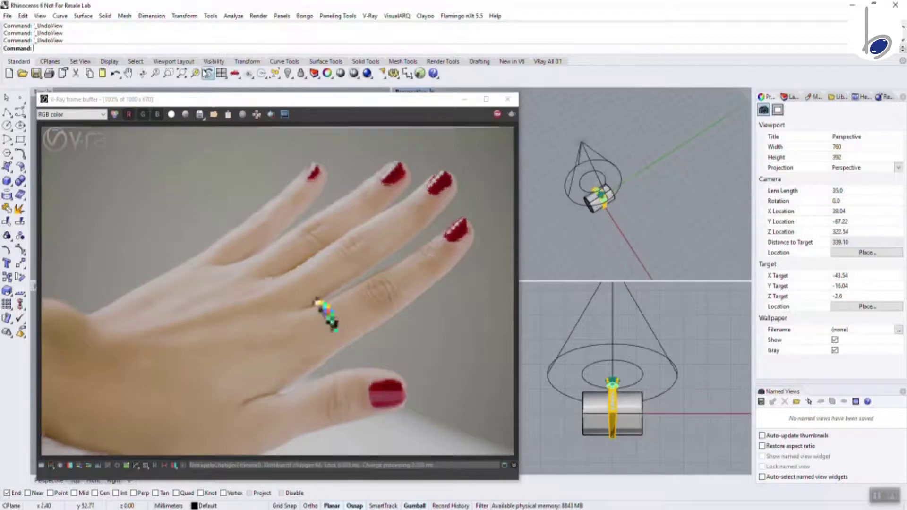
right_click(207, 74)
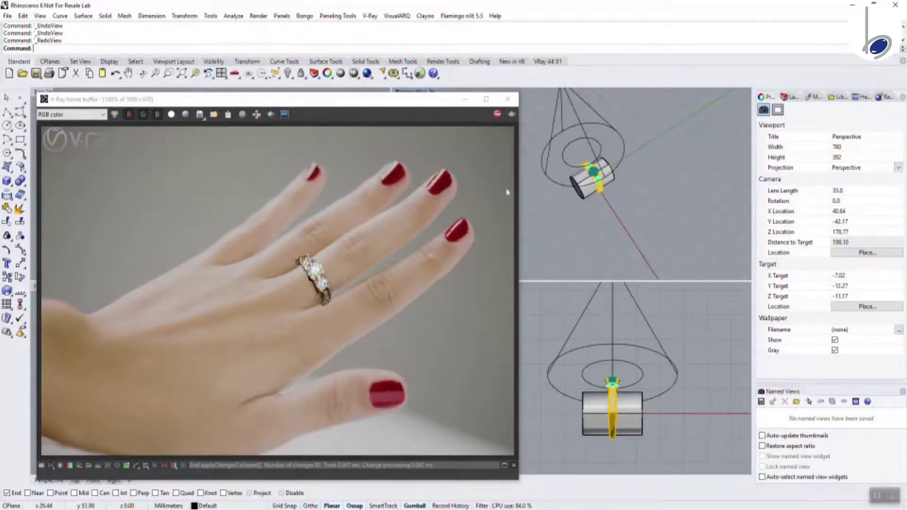
Save the perspective viewport as a named view called "ring view"
left_click_drag(405, 98, 391, 121)
left_click(431, 92)
mouse_move(453, 302)
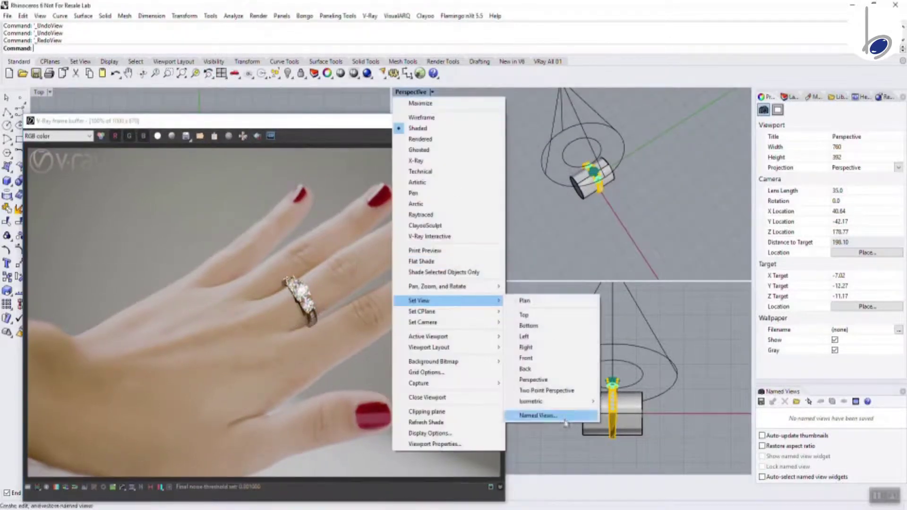
left_click(539, 416)
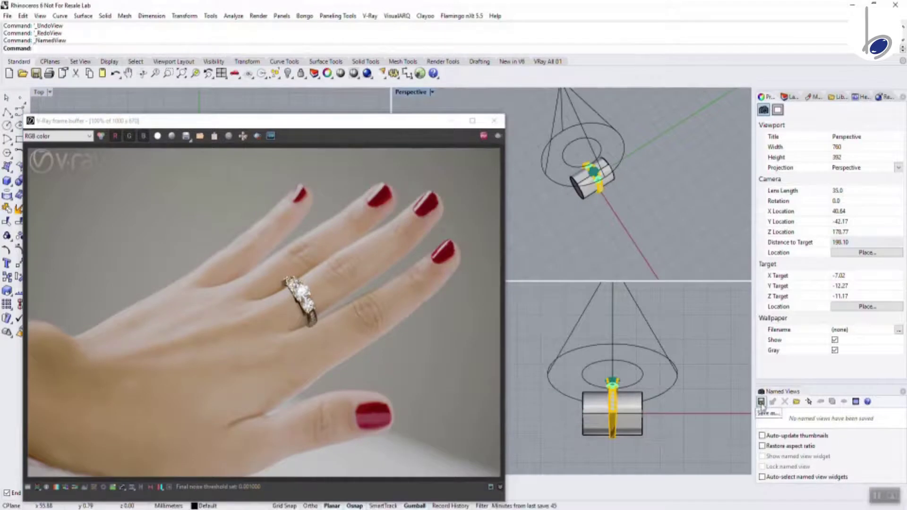
left_click(761, 402)
type("ring")
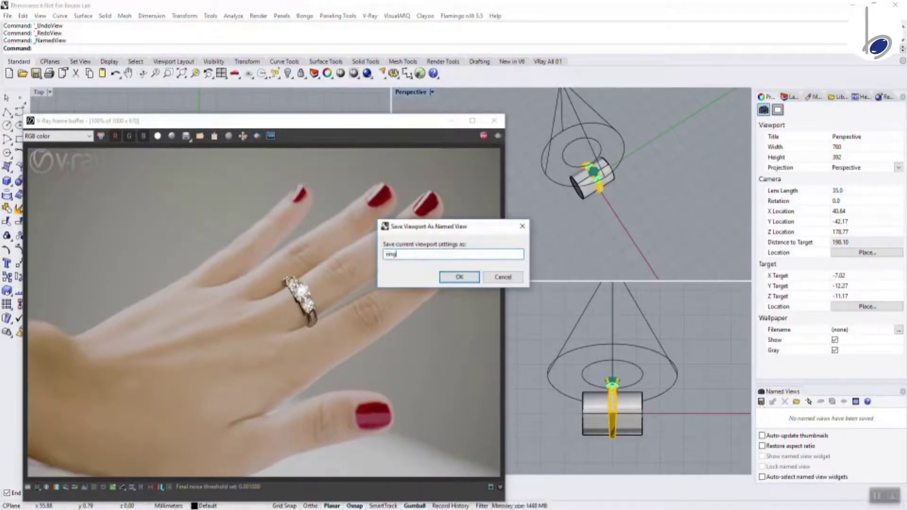
type(" view")
key("Return")
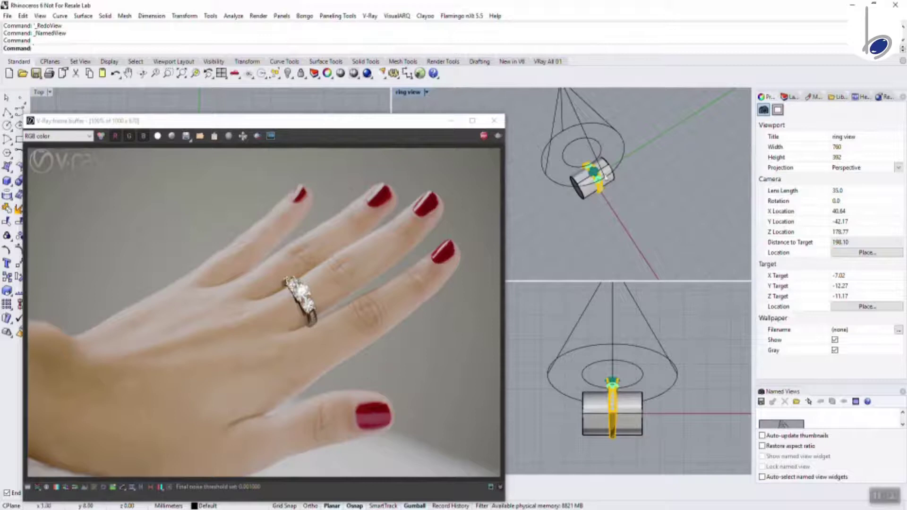
Test the saved camera by orbiting away and restoring the "ring view" named view
right_click_drag(647, 189, 652, 221)
left_click(427, 93)
mouse_move(454, 299)
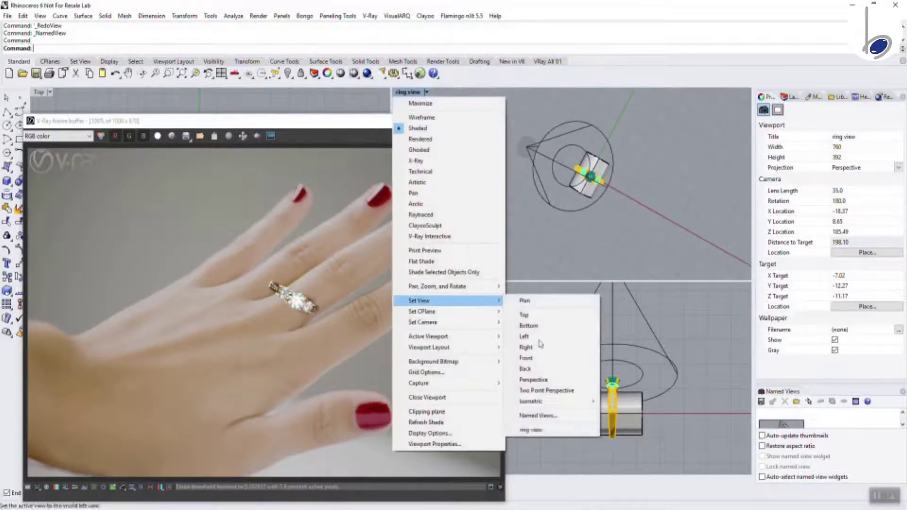
left_click(536, 431)
Limit rendering to a region around the ring, and tilt and move the spotlight off to one side in the Right view
left_click(258, 136)
left_click_drag(267, 252, 353, 344)
left_click(624, 344)
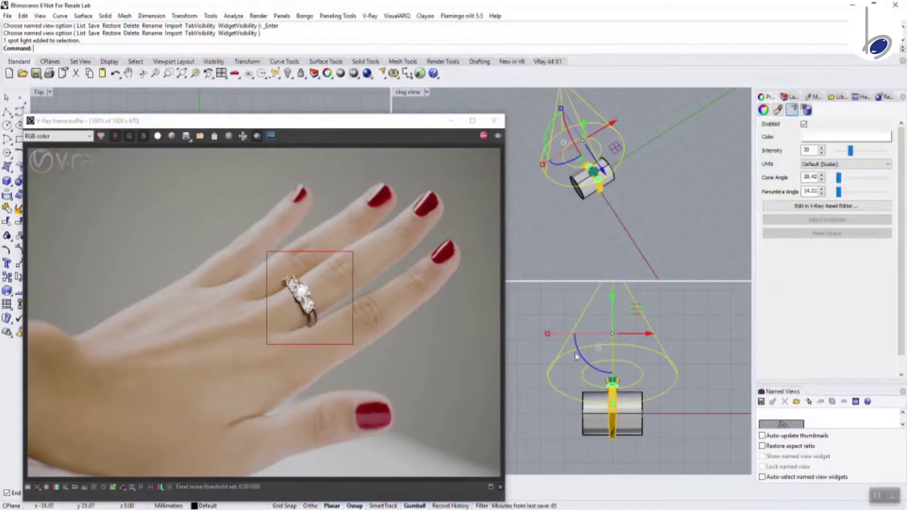
left_click_drag(579, 353, 599, 369)
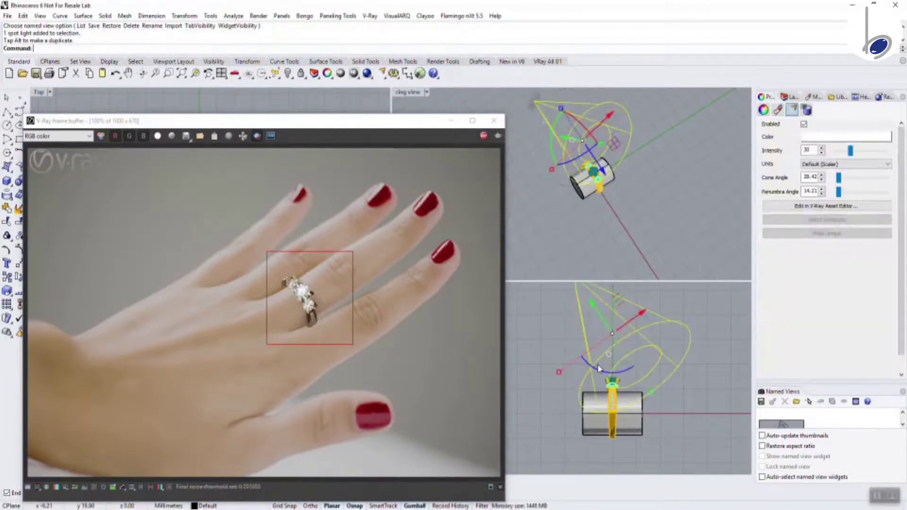
left_click_drag(639, 314, 531, 276)
scroll(613, 382, "down", 2)
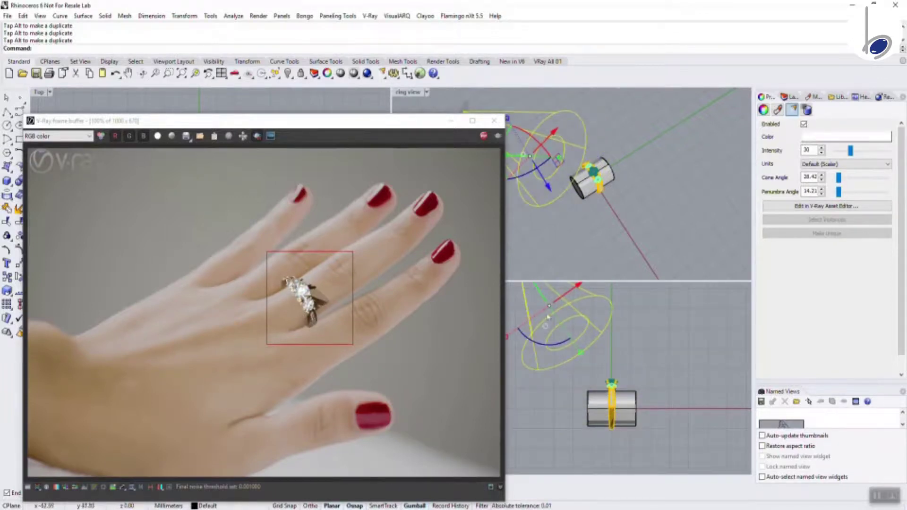
Nudge the camera slightly and save it again as the "ring view" named view
left_click_drag(370, 124, 344, 84)
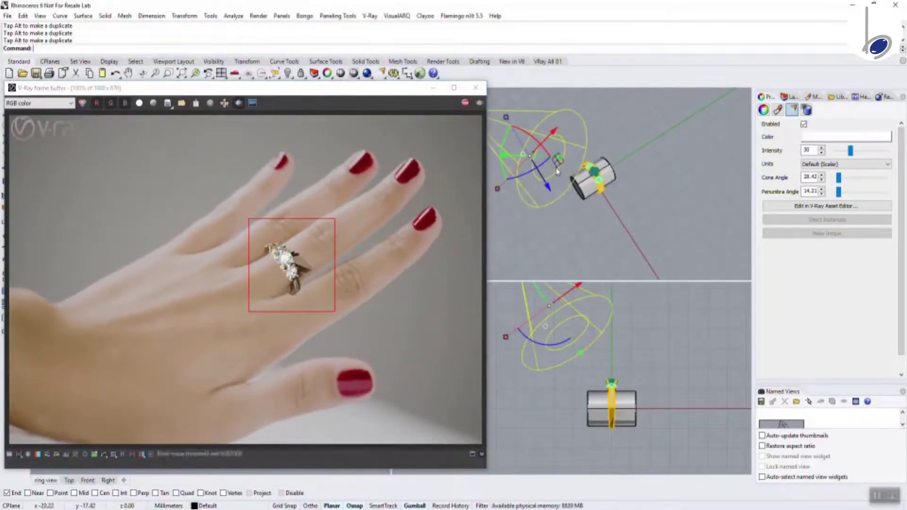
right_click_drag(556, 170, 557, 171)
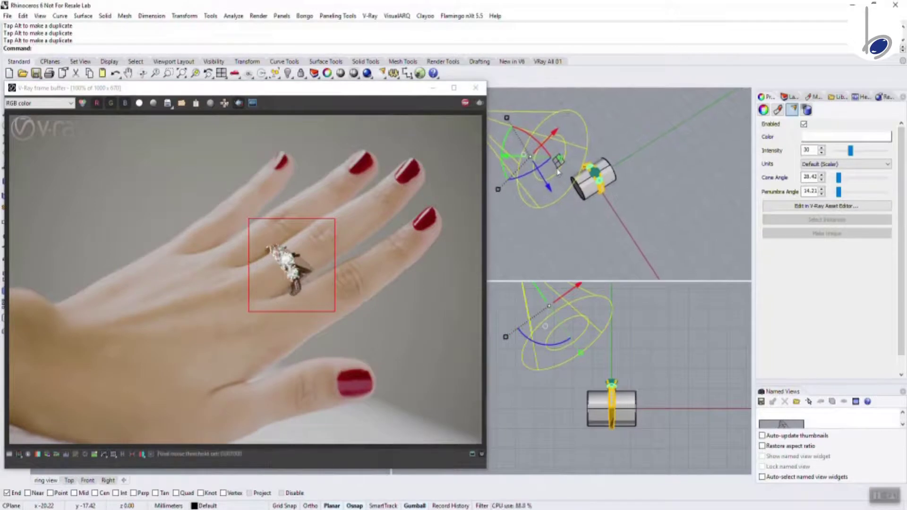
left_click_drag(450, 87, 448, 133)
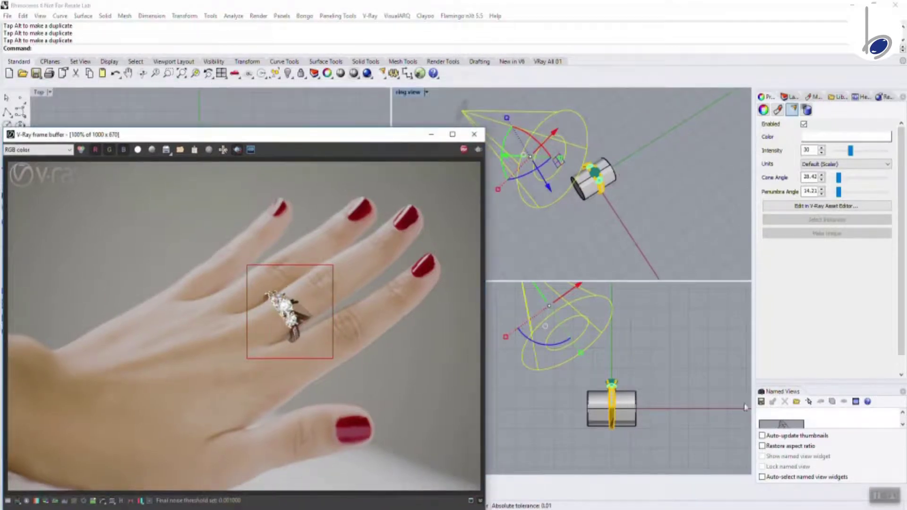
left_click(761, 401)
left_click(464, 278)
left_click(430, 283)
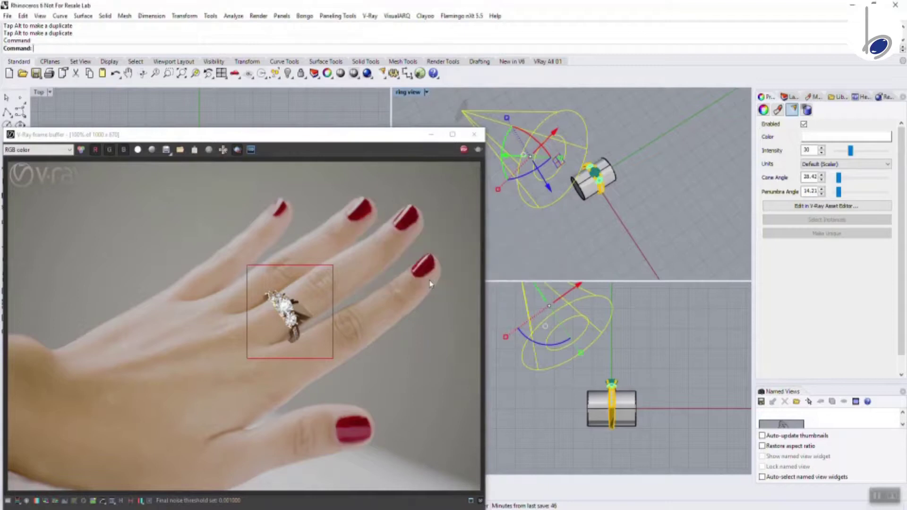
Mirror the spotlight in the Front view across a vertical plane through the origin, and move the copy farther out
left_click(473, 134)
left_click(252, 343)
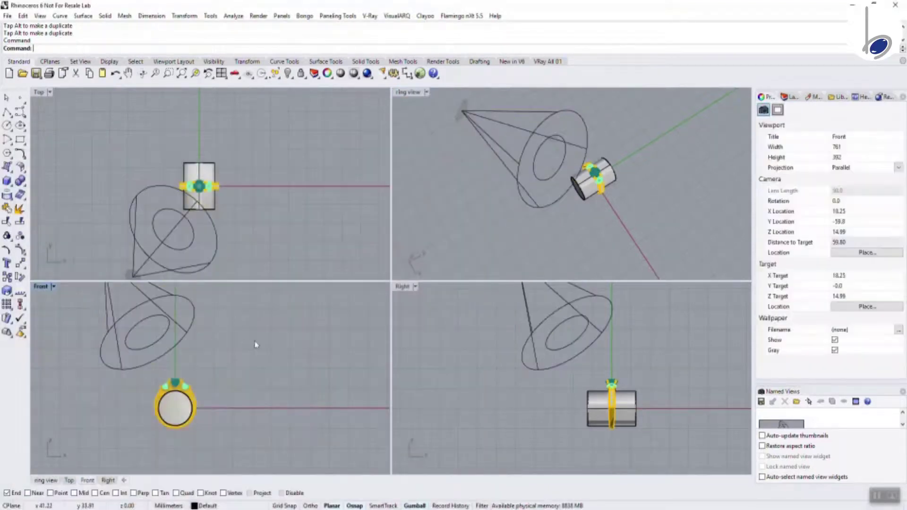
left_click(137, 315)
type("Mirror")
key("Return")
type("0")
key("Return")
left_click(183, 297, "shift")
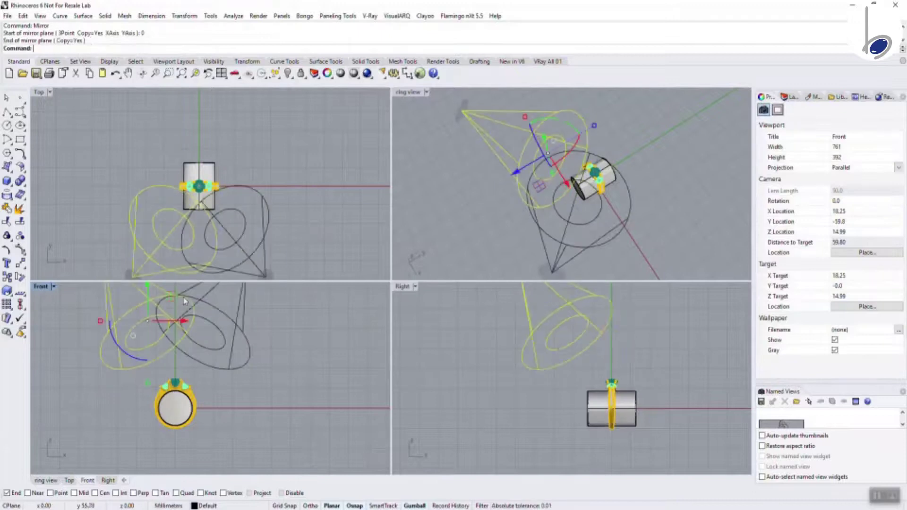
left_click(239, 310)
left_click_drag(240, 321, 291, 325)
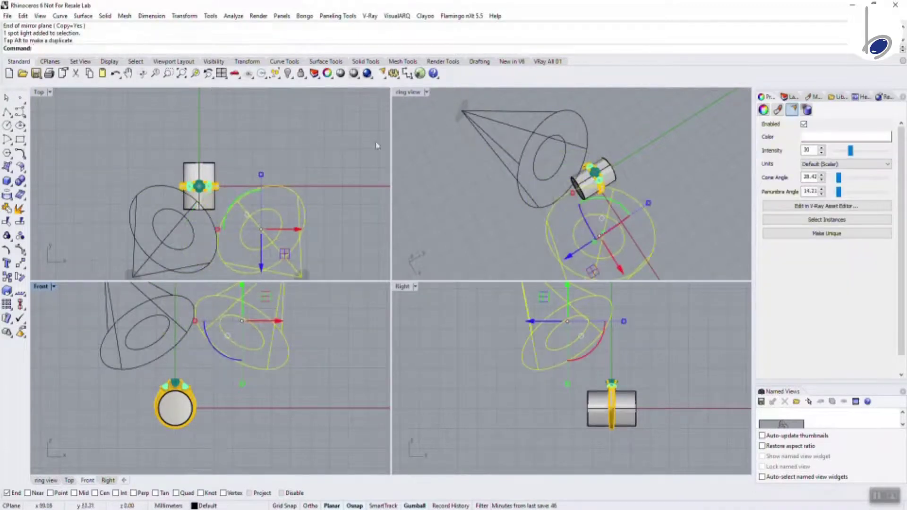
Show the V-Ray frame buffer and set the intensity of both spotlights to 10 in the Asset Editor
left_click(550, 62)
left_click(68, 73)
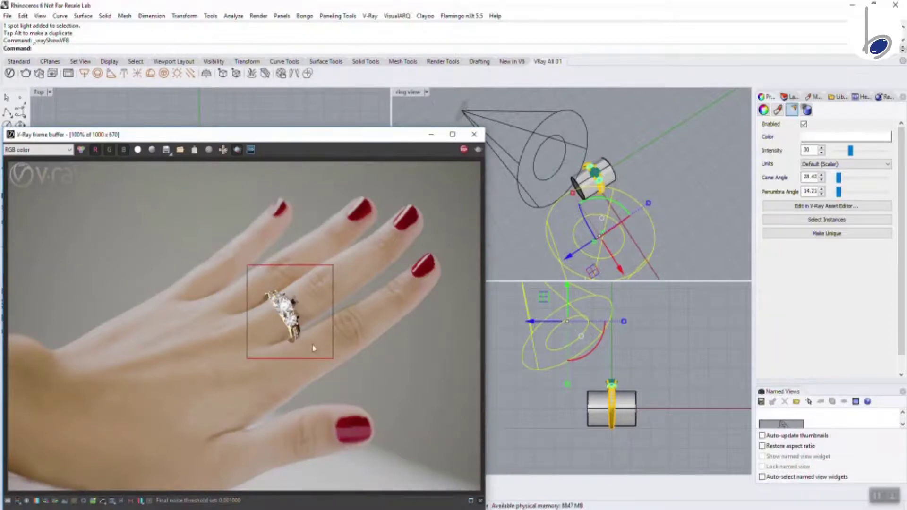
left_click_drag(636, 344, 555, 323)
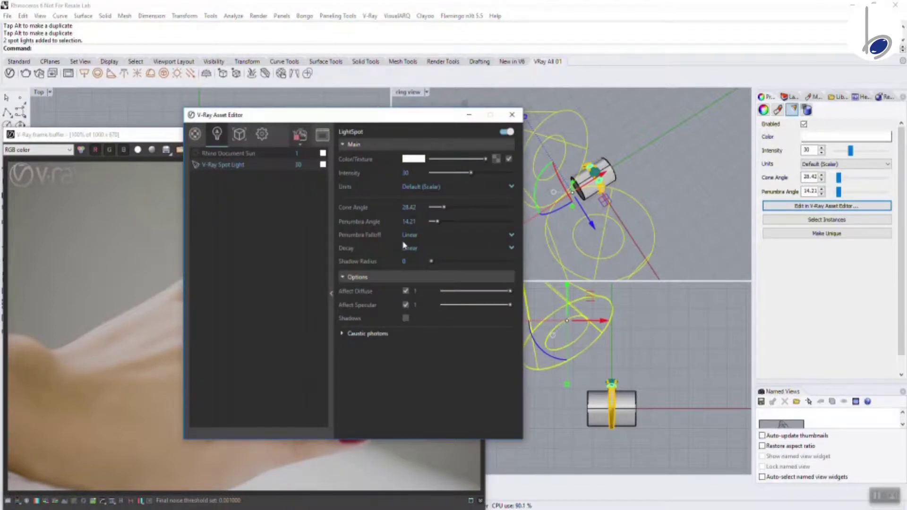
left_click_drag(421, 115, 599, 100)
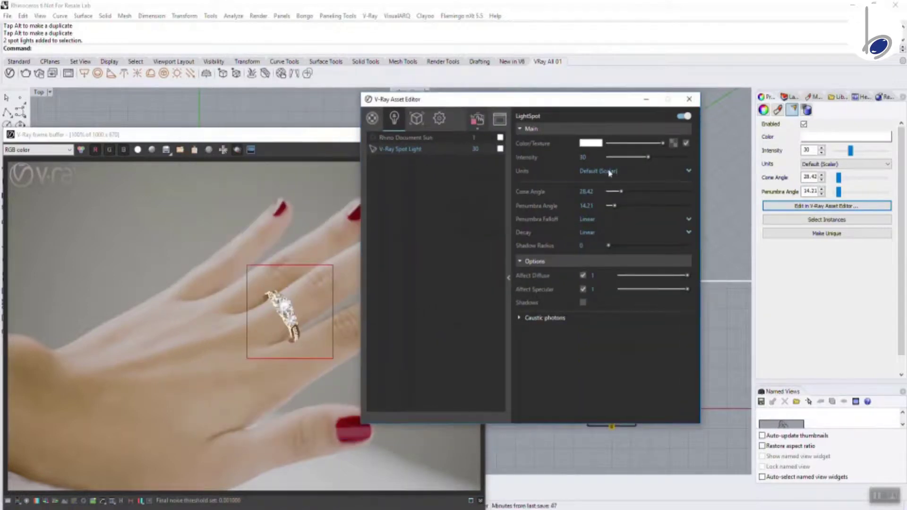
key("Return")
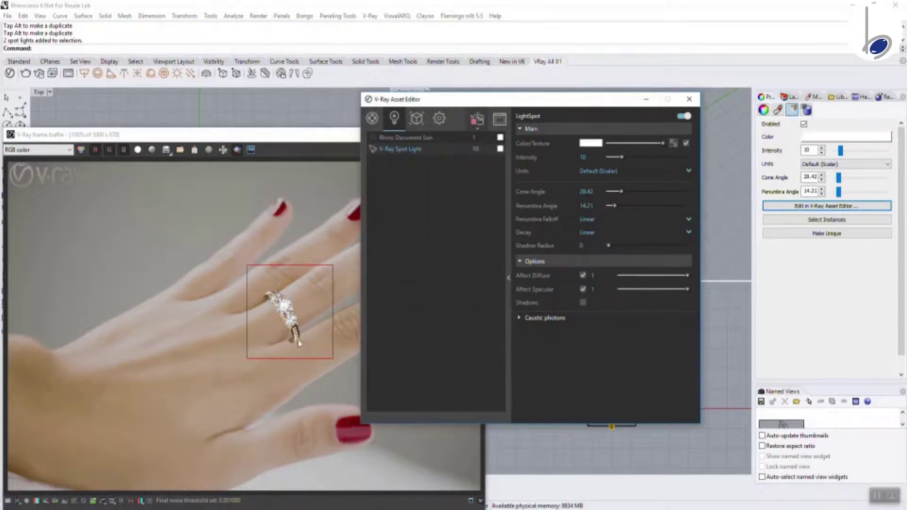
left_click(690, 98)
left_click(655, 305)
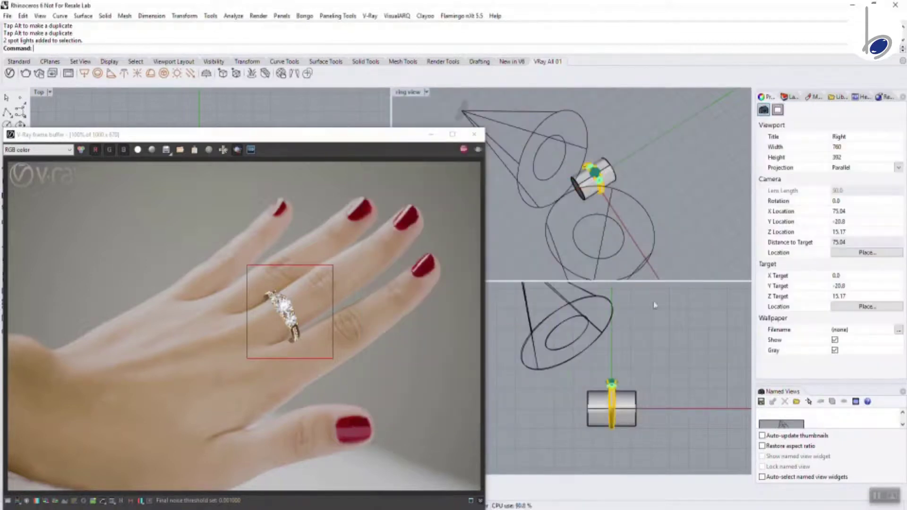
Rotate the mirrored spotlight in the Front view so that it aims down toward the ring
left_click(599, 250)
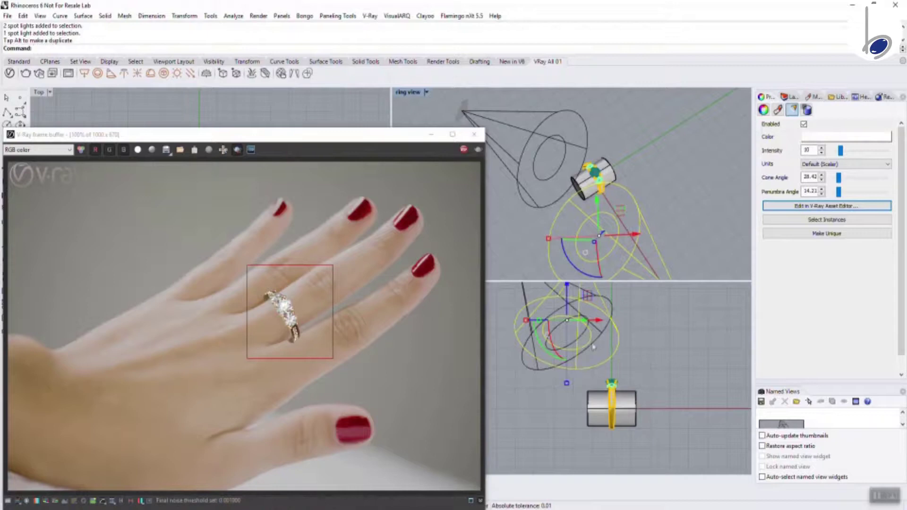
left_click_drag(142, 135, 430, 69)
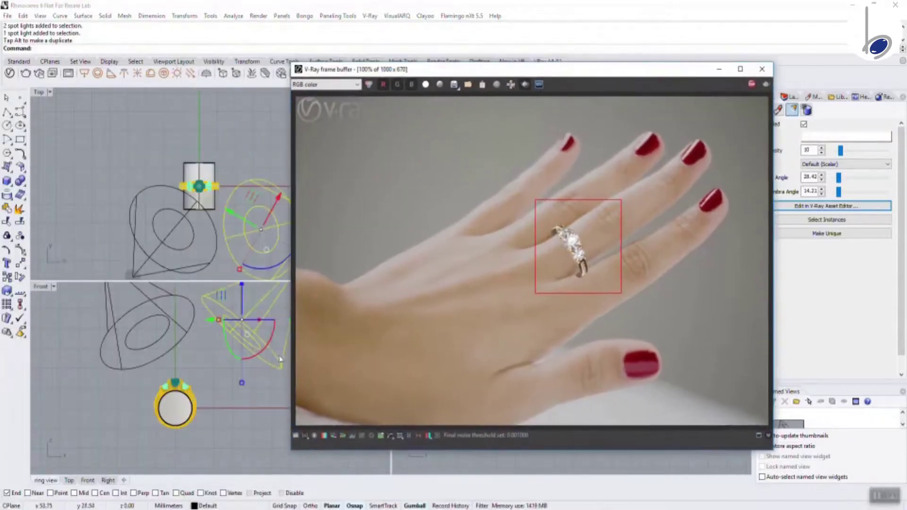
left_click_drag(271, 339, 252, 344)
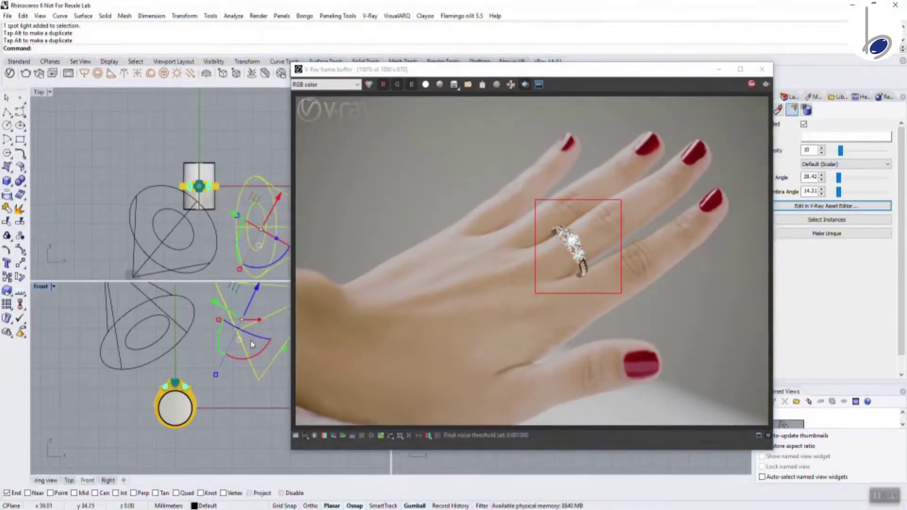
left_click(252, 345)
left_click(276, 234)
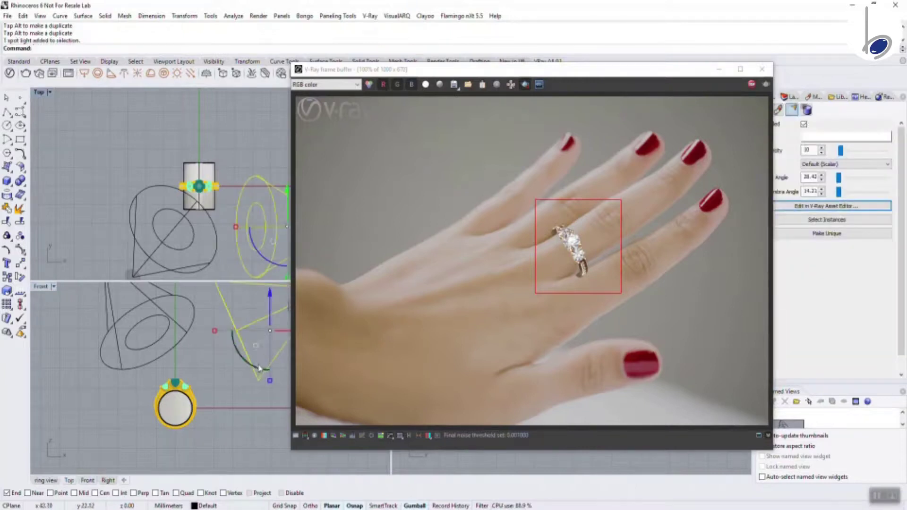
left_click_drag(255, 367, 266, 372)
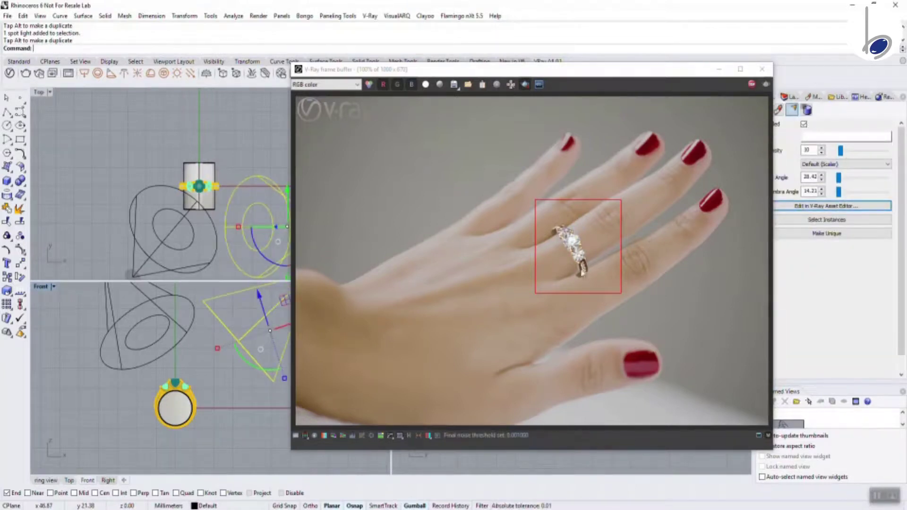
Turn off region rendering, uncover the ring view and nudge its camera slightly
left_click(524, 85)
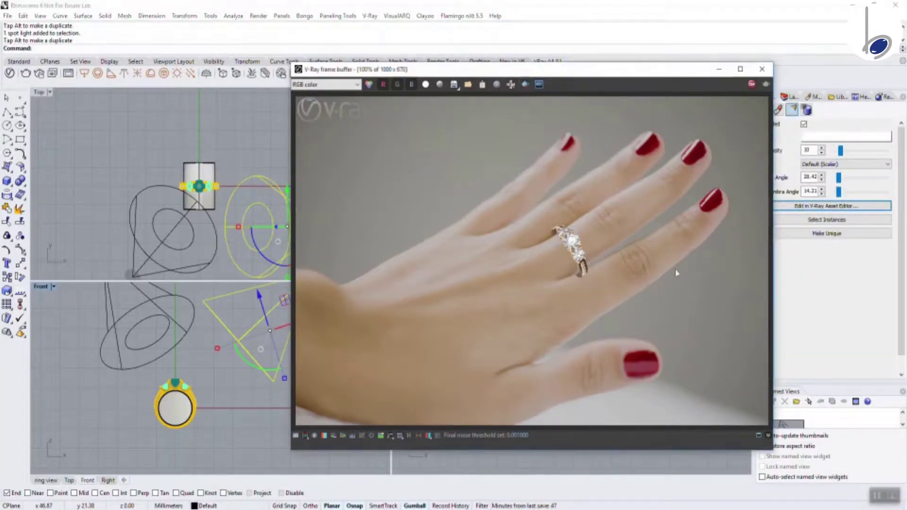
left_click_drag(590, 78, 298, 97)
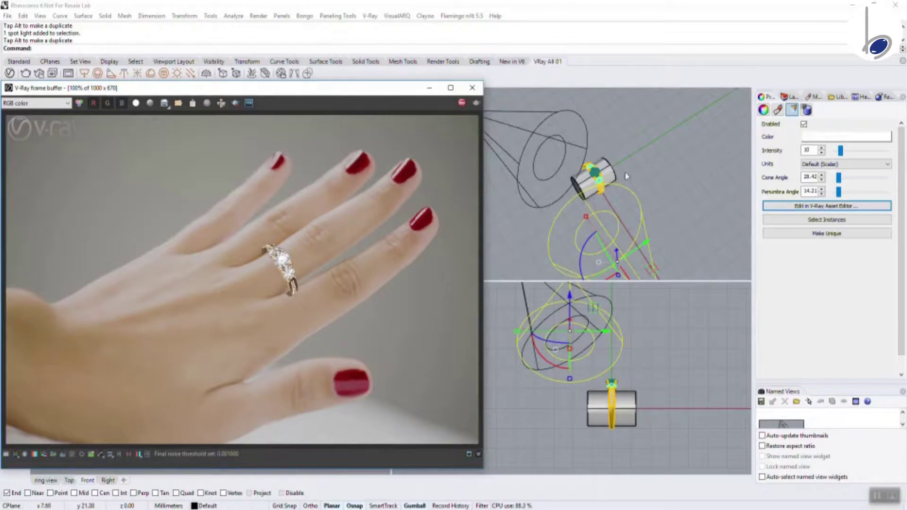
right_click_drag(625, 176, 633, 178)
Set both spotlights' intensity to 5, and set the mirrored spotlight's intensity to 10
left_click_drag(658, 320, 586, 302)
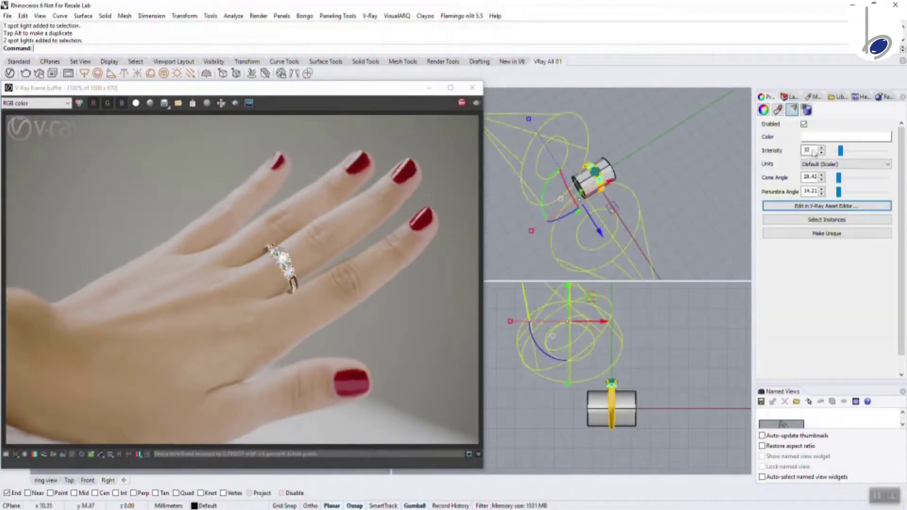
left_click_drag(813, 150, 735, 151)
left_click(685, 124)
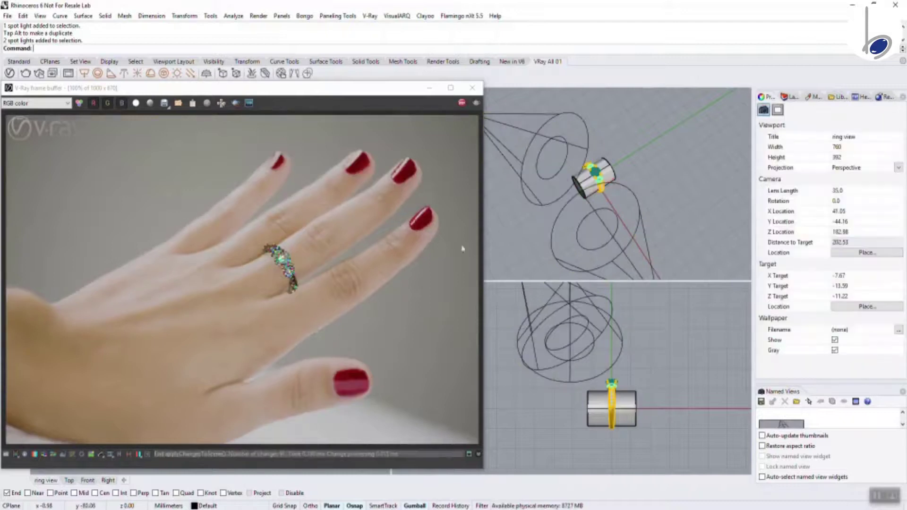
left_click(633, 243)
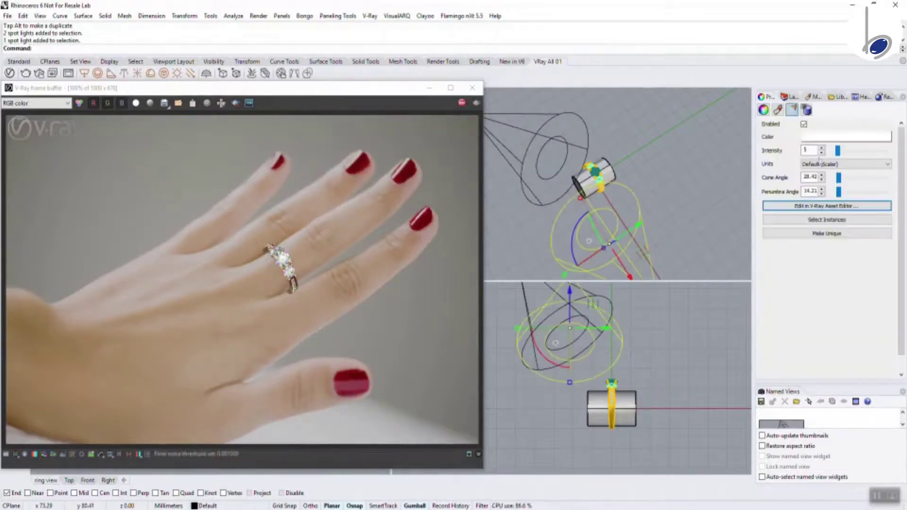
type("10")
left_click(696, 212)
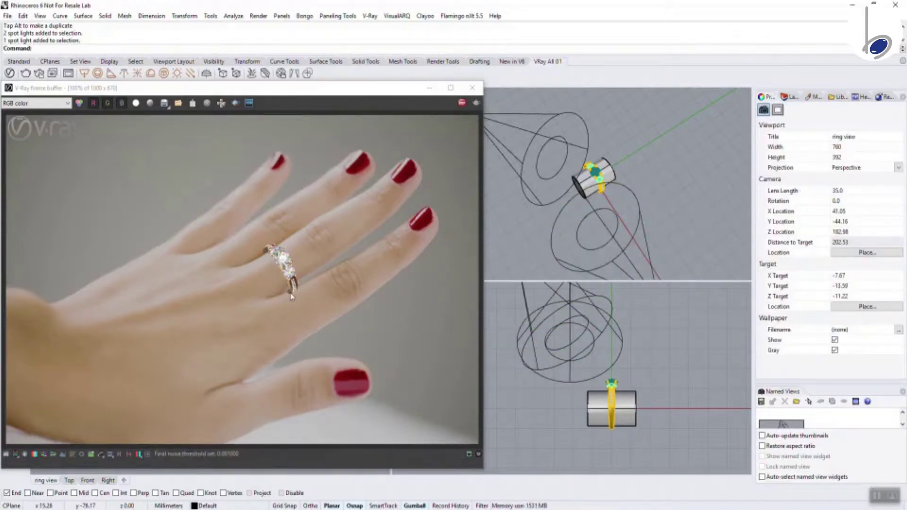
Set the reflection and refraction environment overrides to 0.4 in the V-Ray render settings
left_click(10, 73)
left_click(439, 119)
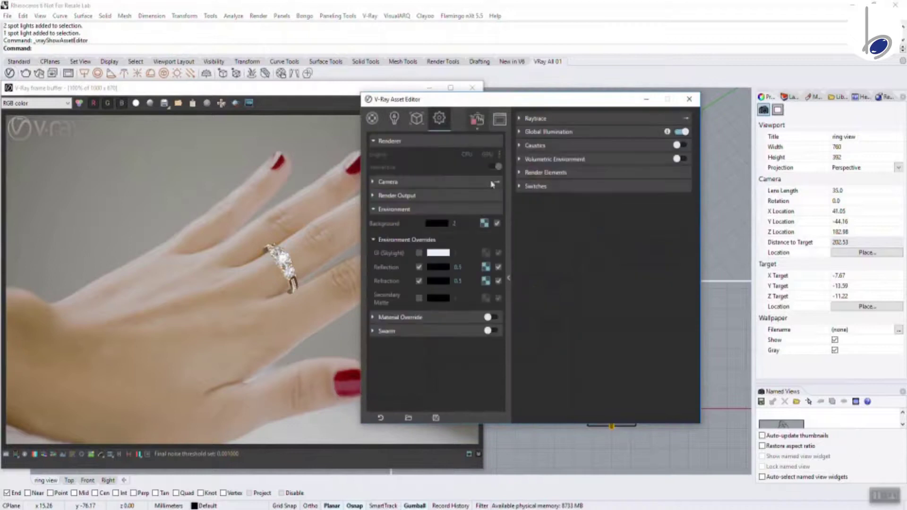
left_click_drag(467, 281, 450, 279)
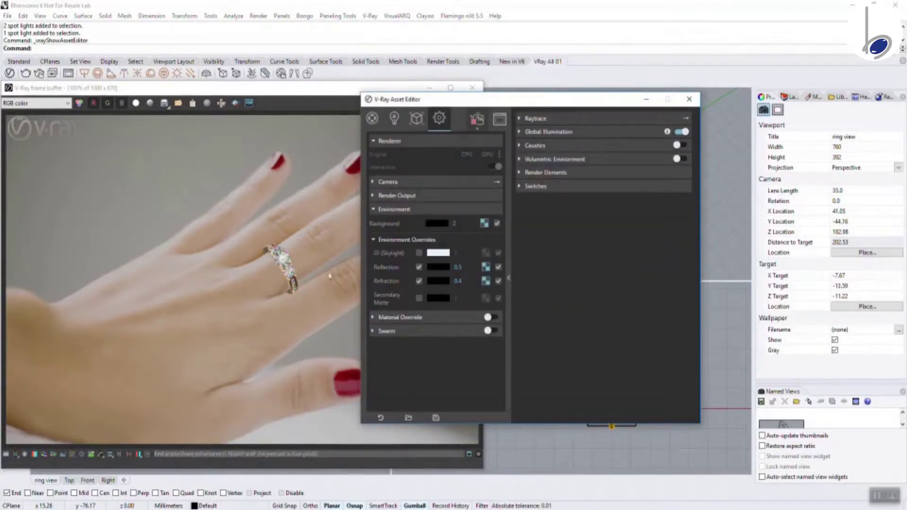
left_click_drag(468, 268, 397, 269)
type("0.4")
key("Return")
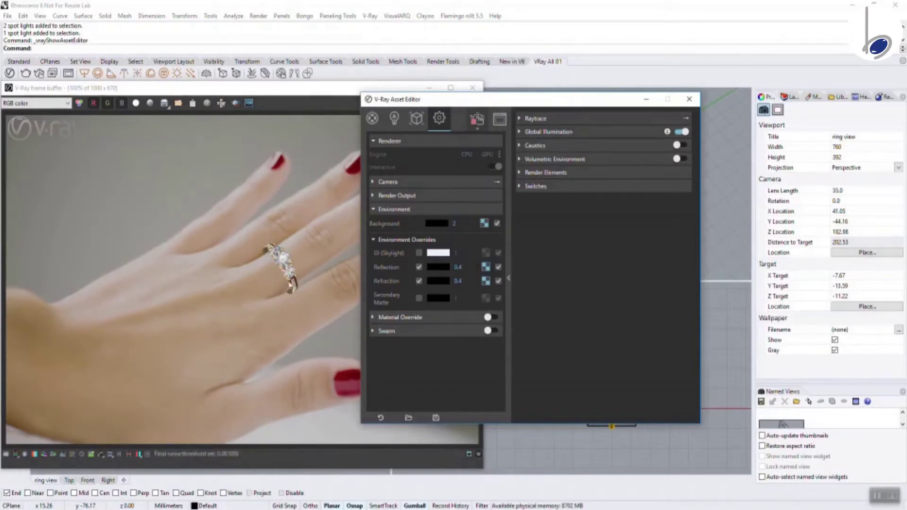
Stop the interactive render and render the image with interactive and progressive modes off
left_click(477, 128)
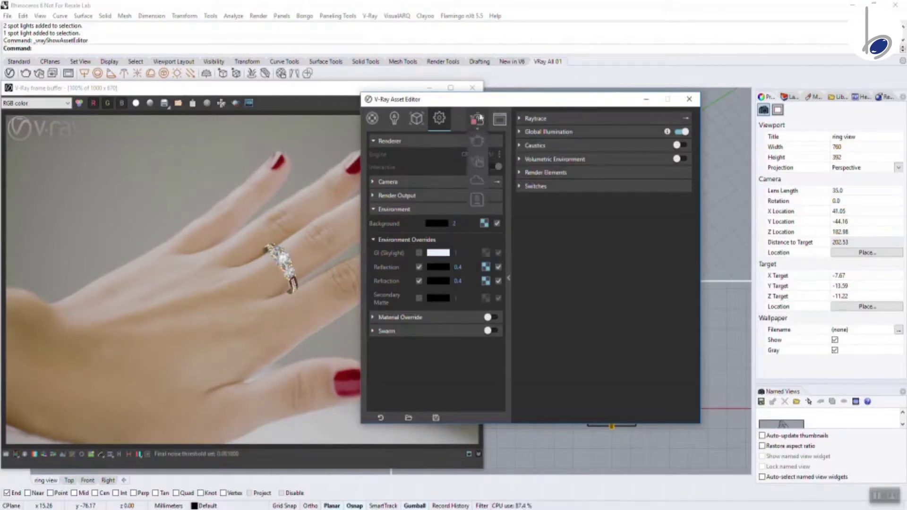
left_click(478, 121)
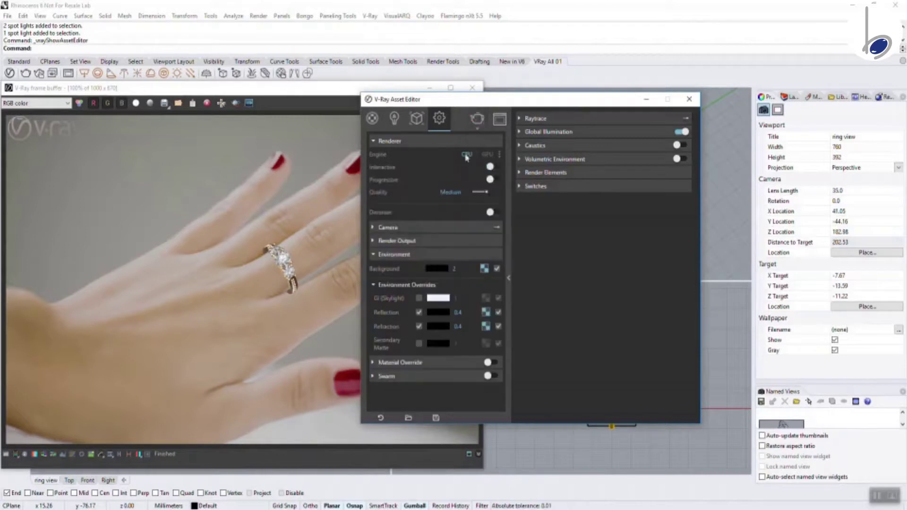
left_click(478, 121)
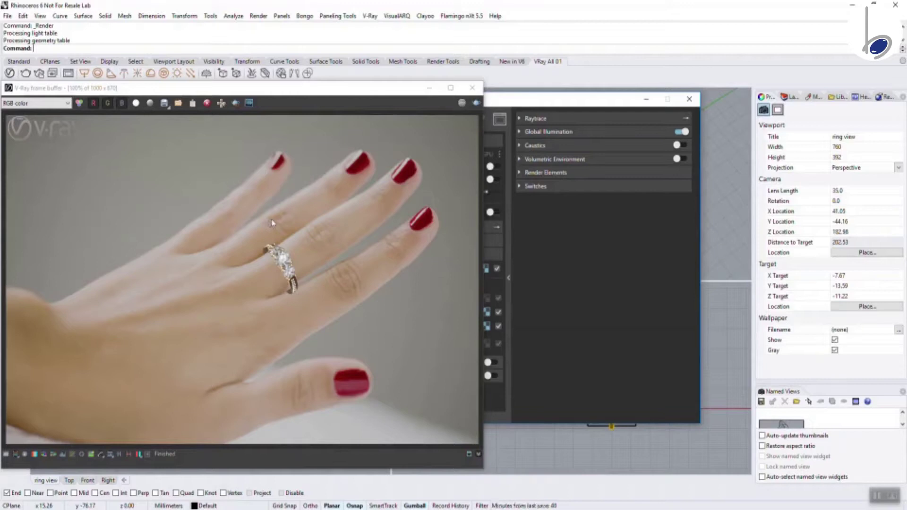
Restart interactive rendering and orbit the ring camera slightly to try another angle
left_click_drag(626, 104, 698, 264)
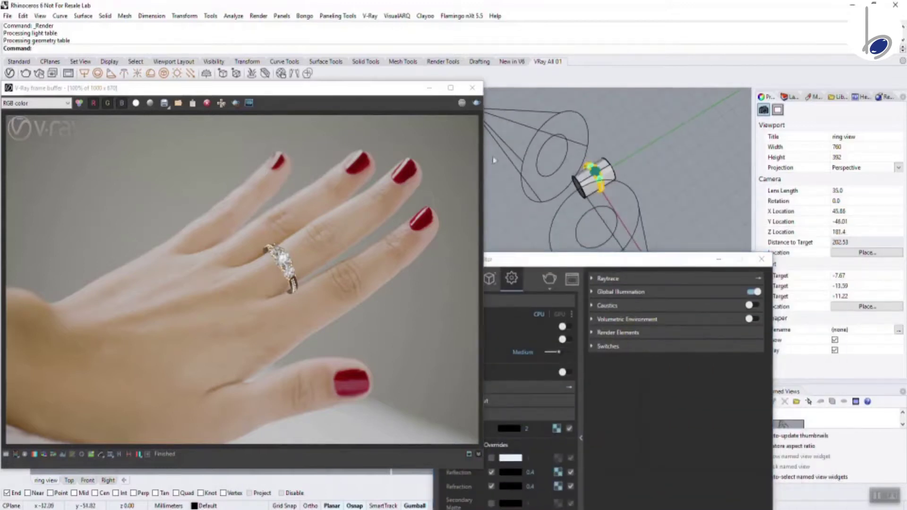
left_click(549, 282)
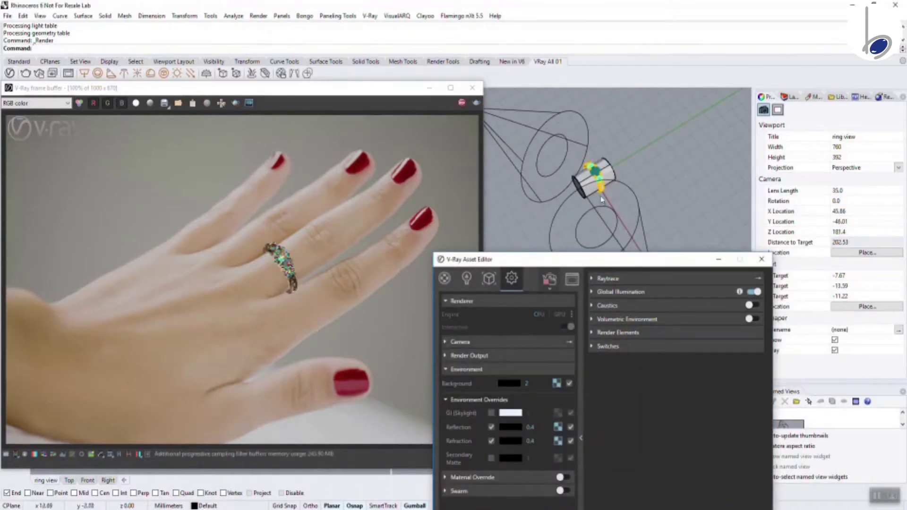
mouse_move(604, 185)
right_mouse_down()
mouse_move(610, 191)
mouse_move(603, 178)
right_mouse_up()
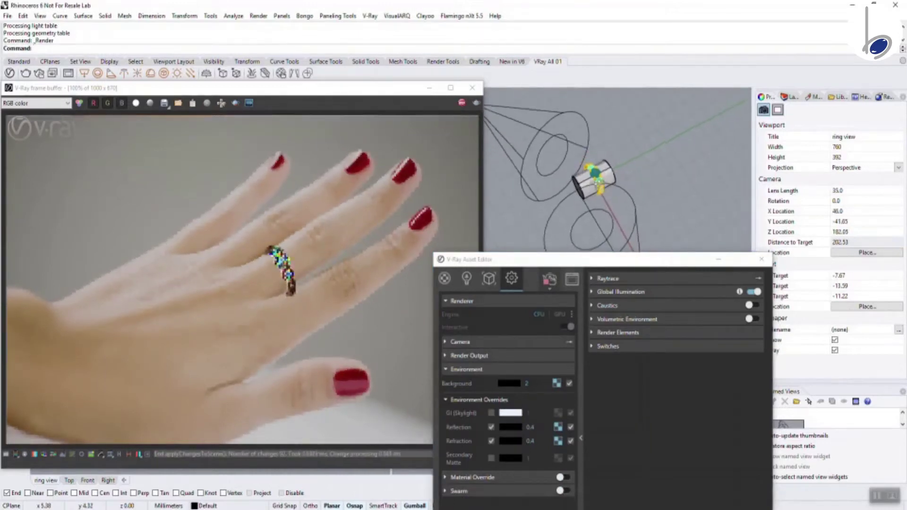
left_click_drag(388, 88, 371, 140)
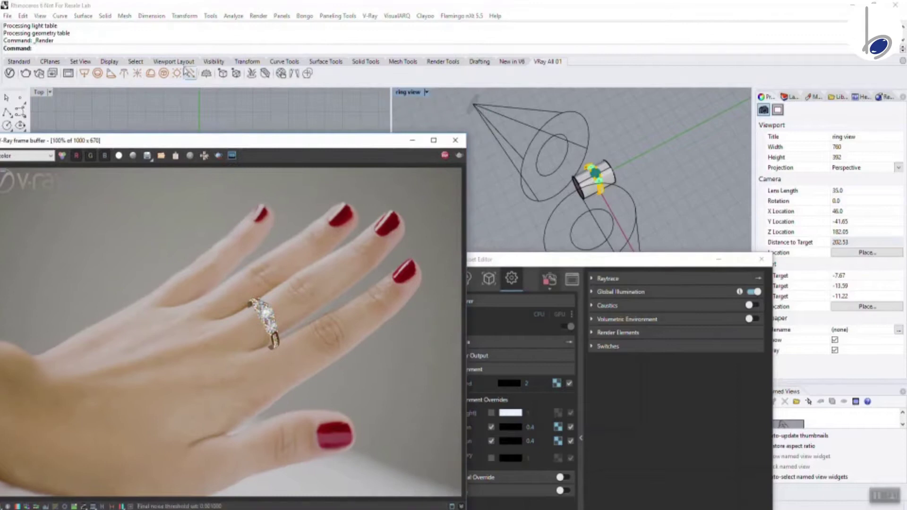
Restore the "ring view" named view in the perspective viewport
left_click(9, 63)
left_click(426, 93)
mouse_move(466, 303)
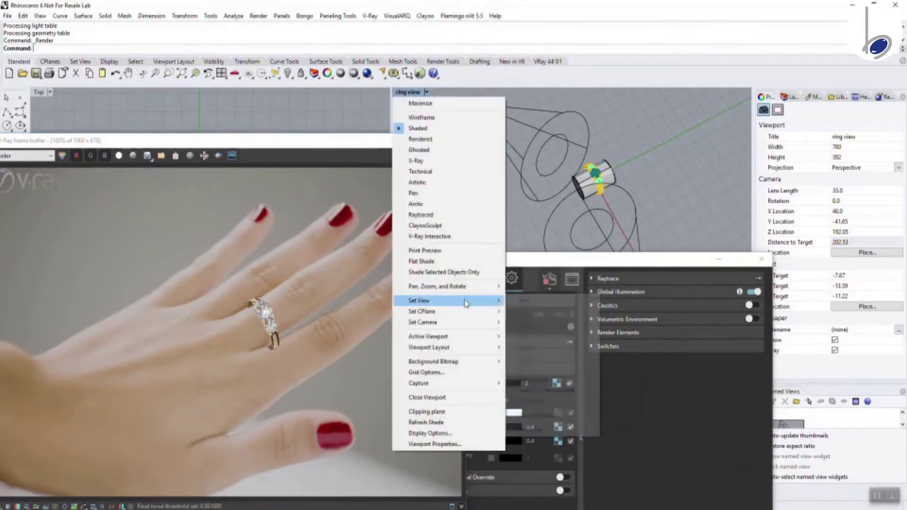
left_click(528, 430)
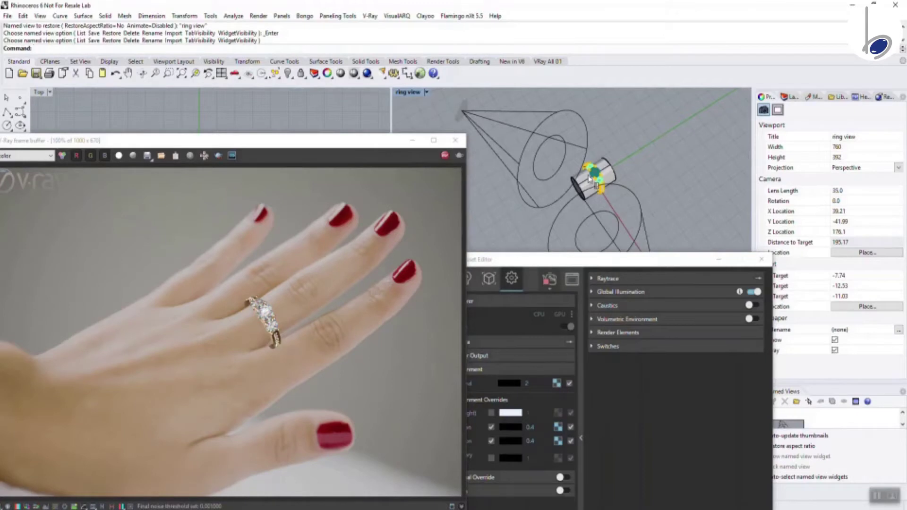
Orbit, pan and zoom out the ring camera slightly to refit the smaller ring on the finger
right_click_drag(589, 178, 591, 177)
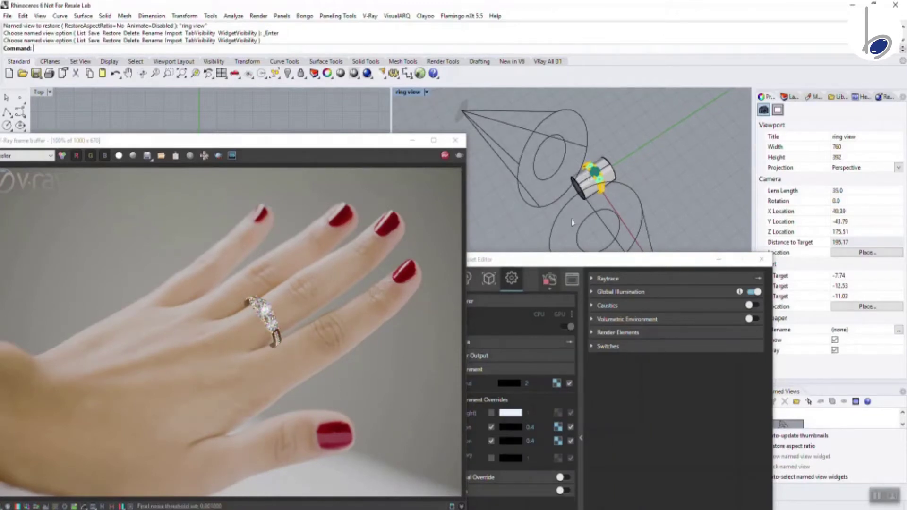
right_click_drag(597, 197, 603, 176)
left_click(602, 186)
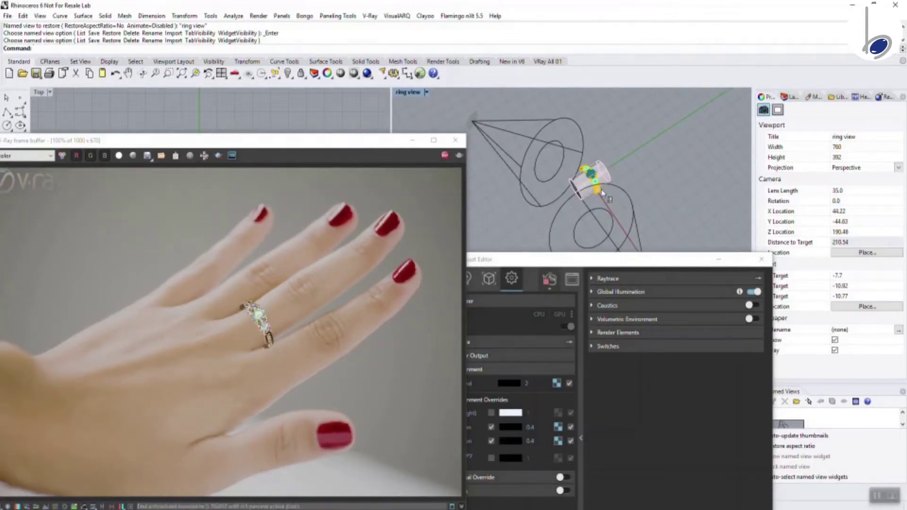
left_click(646, 166)
Restore the saved "ring view" for comparison, and undo that view change
left_click(399, 93)
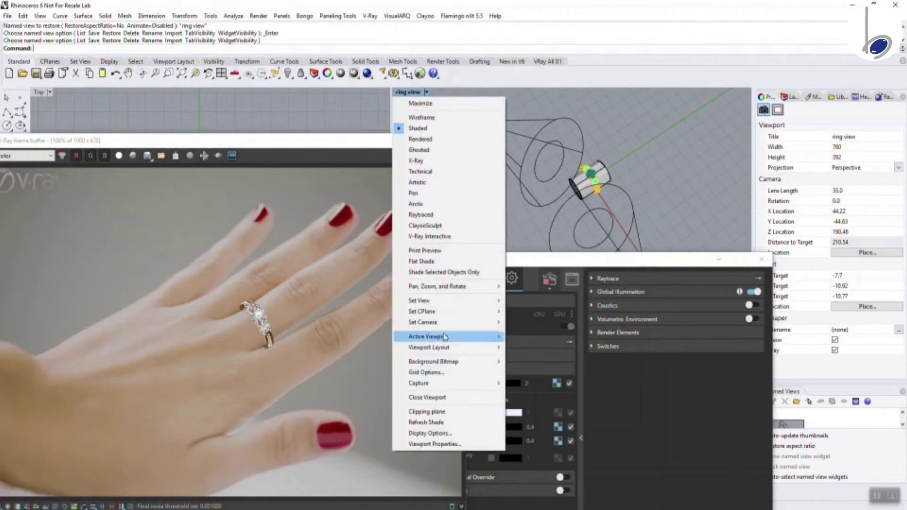
mouse_move(444, 301)
left_click(531, 429)
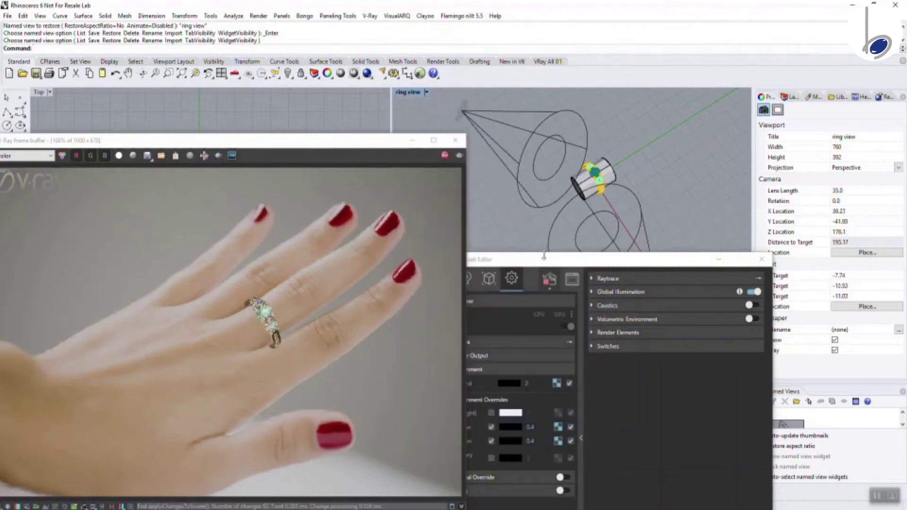
left_click(208, 73)
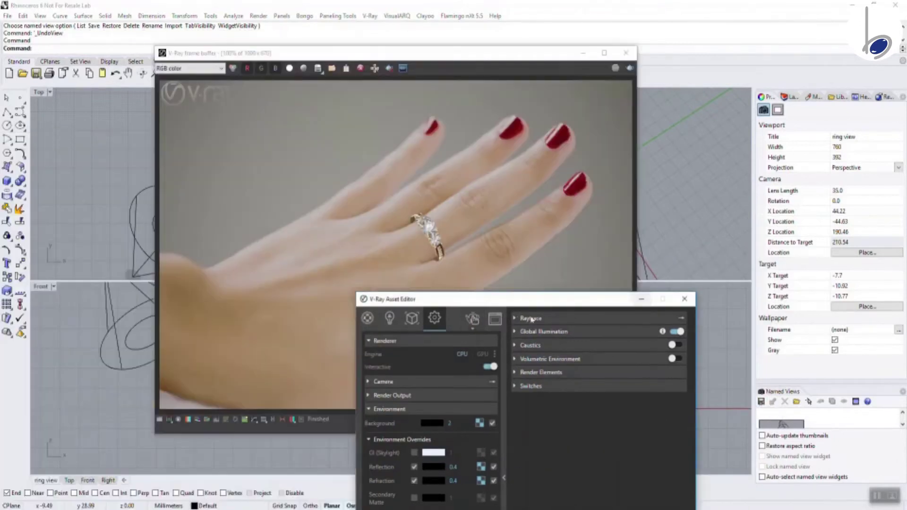
Render the final image with interactive mode off, and save it as a PNG named "ring in fingers"
mouse_move(474, 328)
left_click(472, 344)
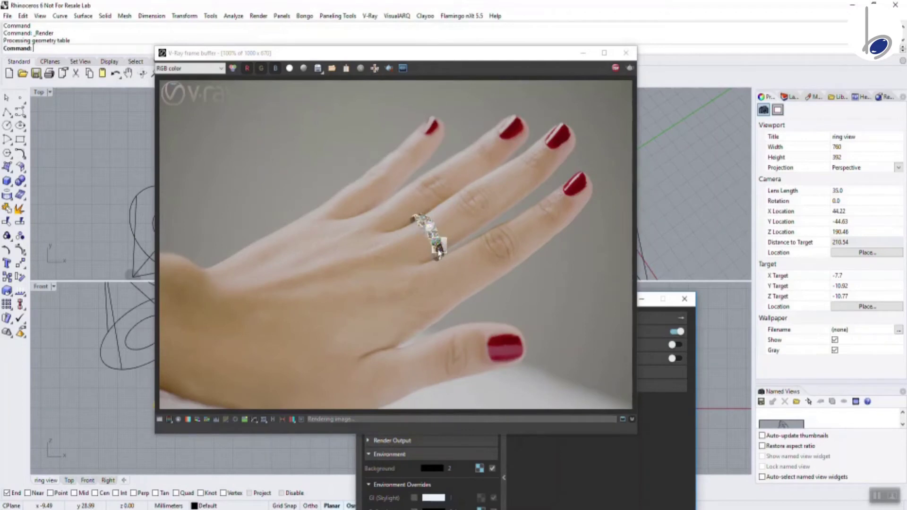
left_click(317, 68)
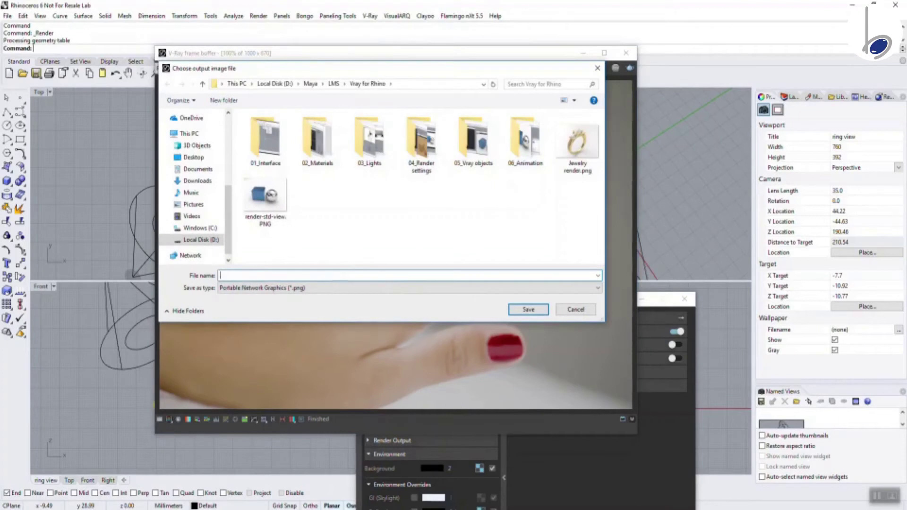
type("ring in fingers")
key("Return")
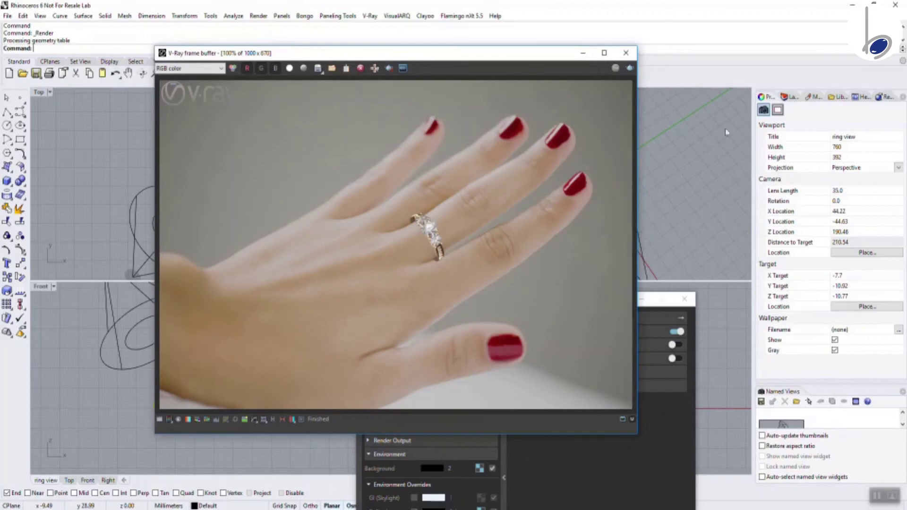